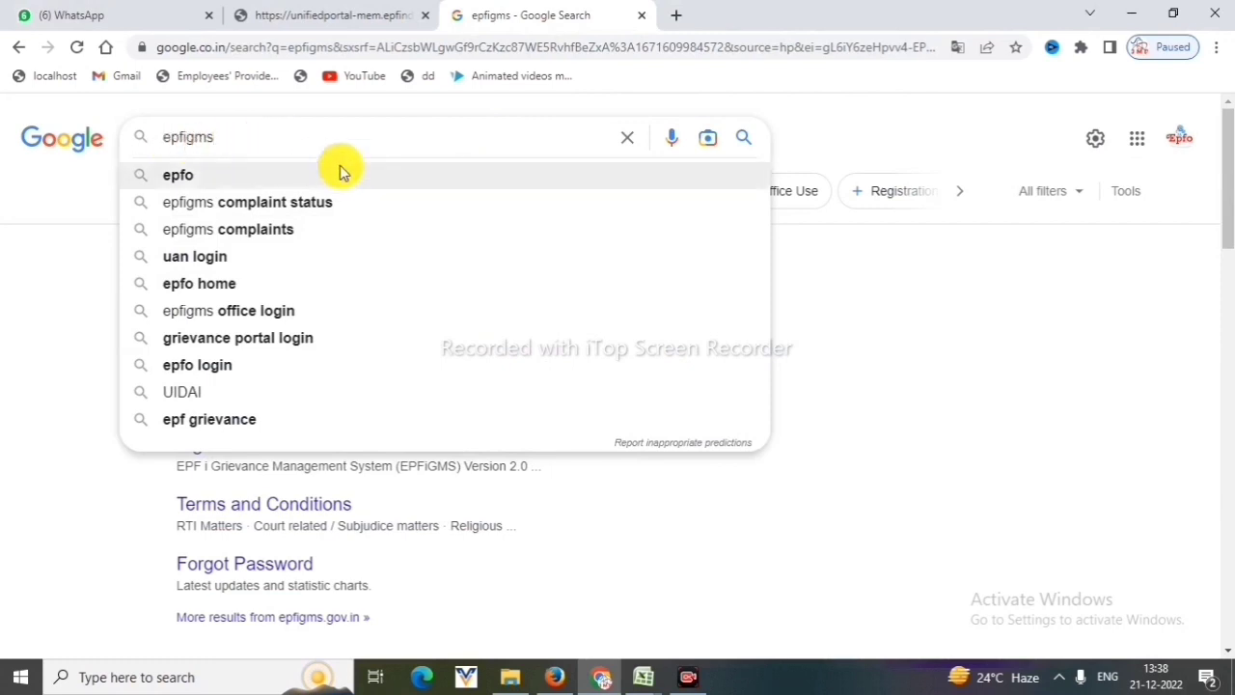
Search Google for "epfigms" and open the EPFiGMS Home result
double_click(276, 135)
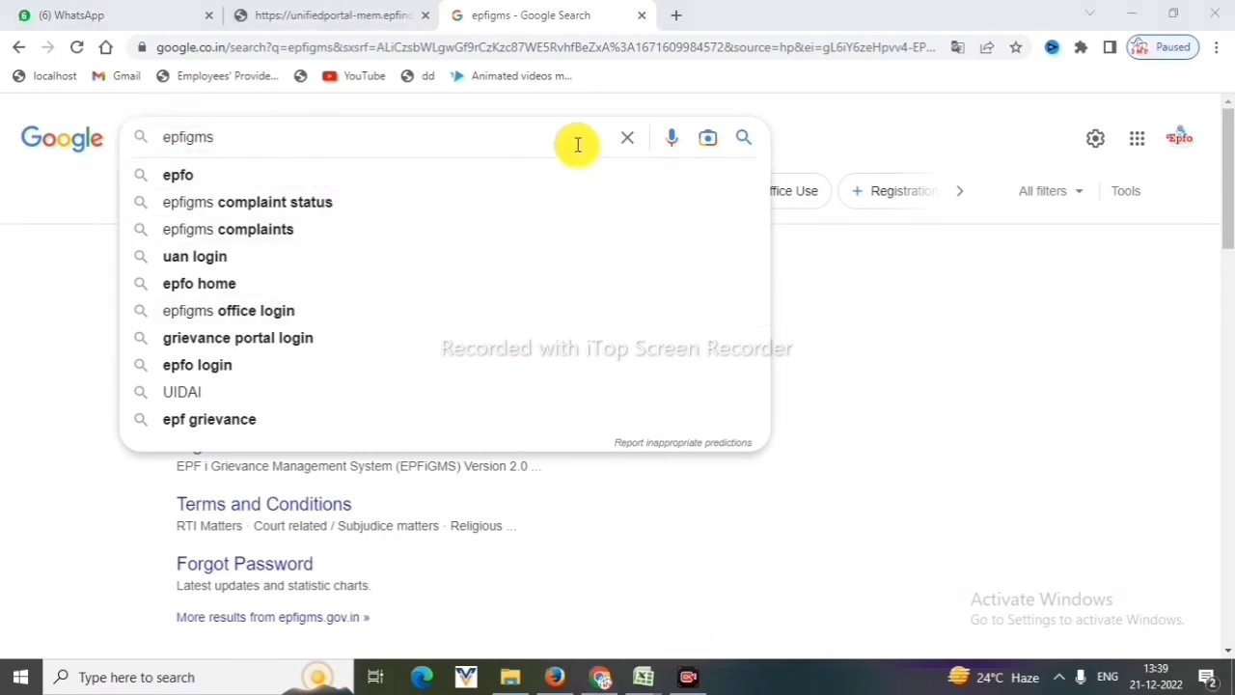
key(Return)
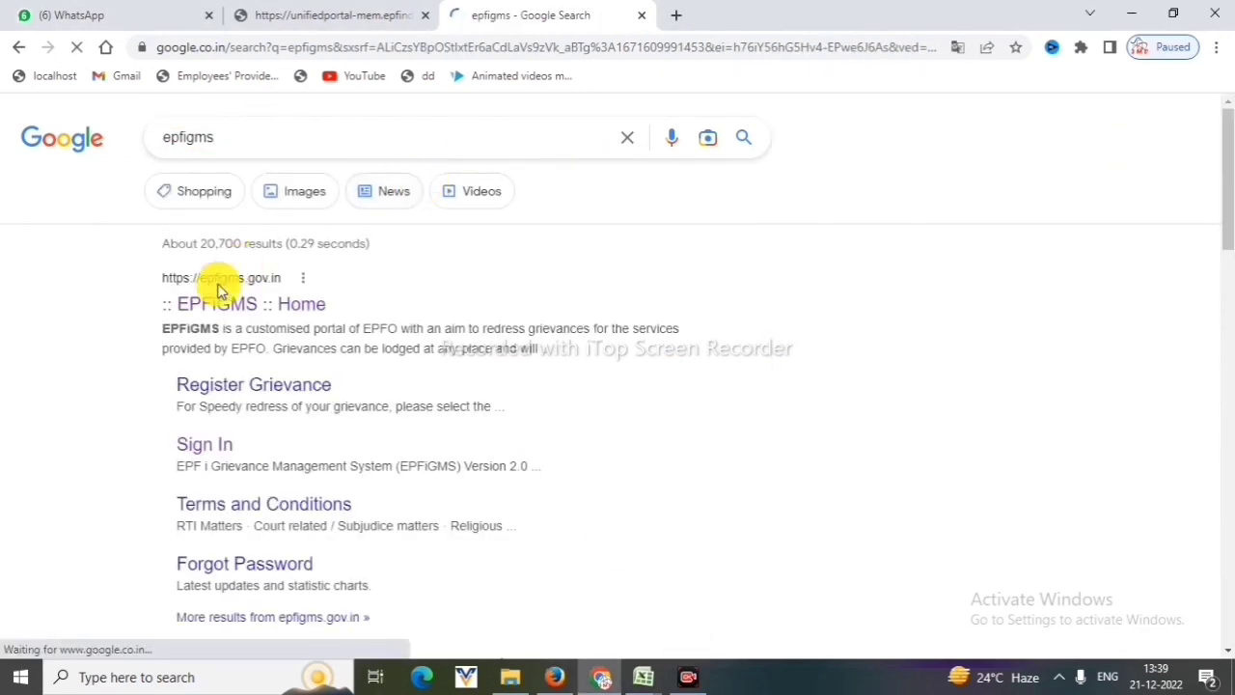
click(174, 305)
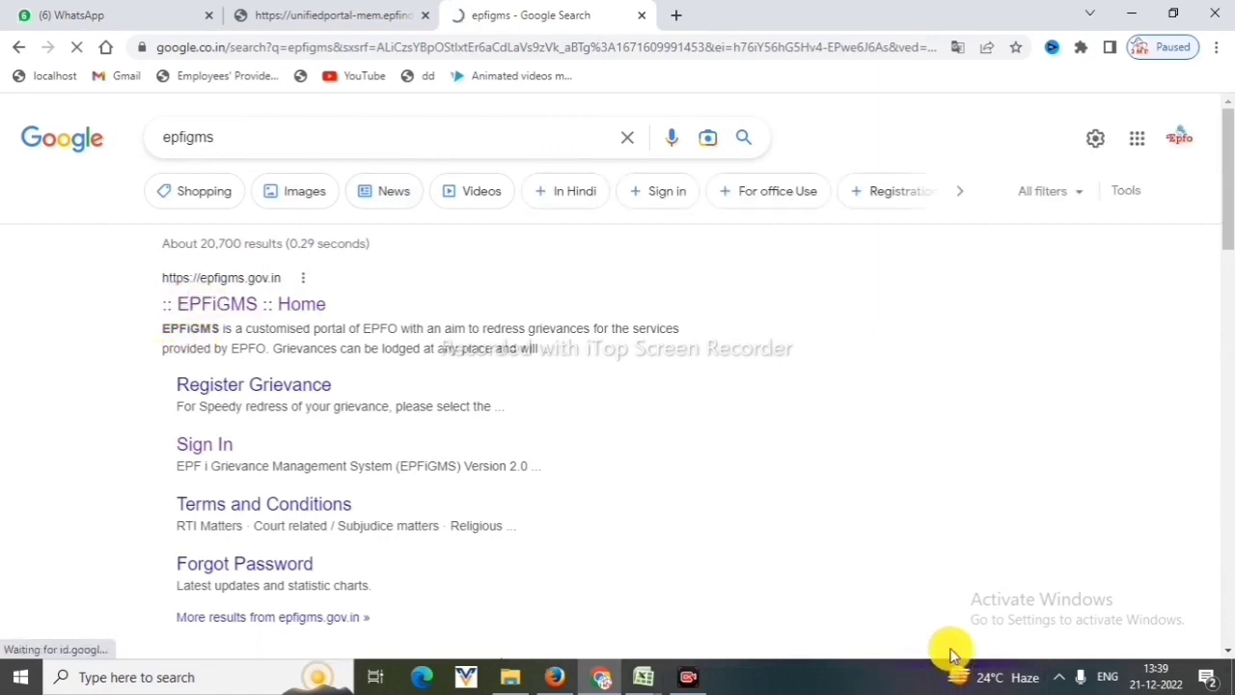
mouse_move(148, 264)
mouse_down()
mouse_move(428, 306)
mouse_move(437, 345)
mouse_up()
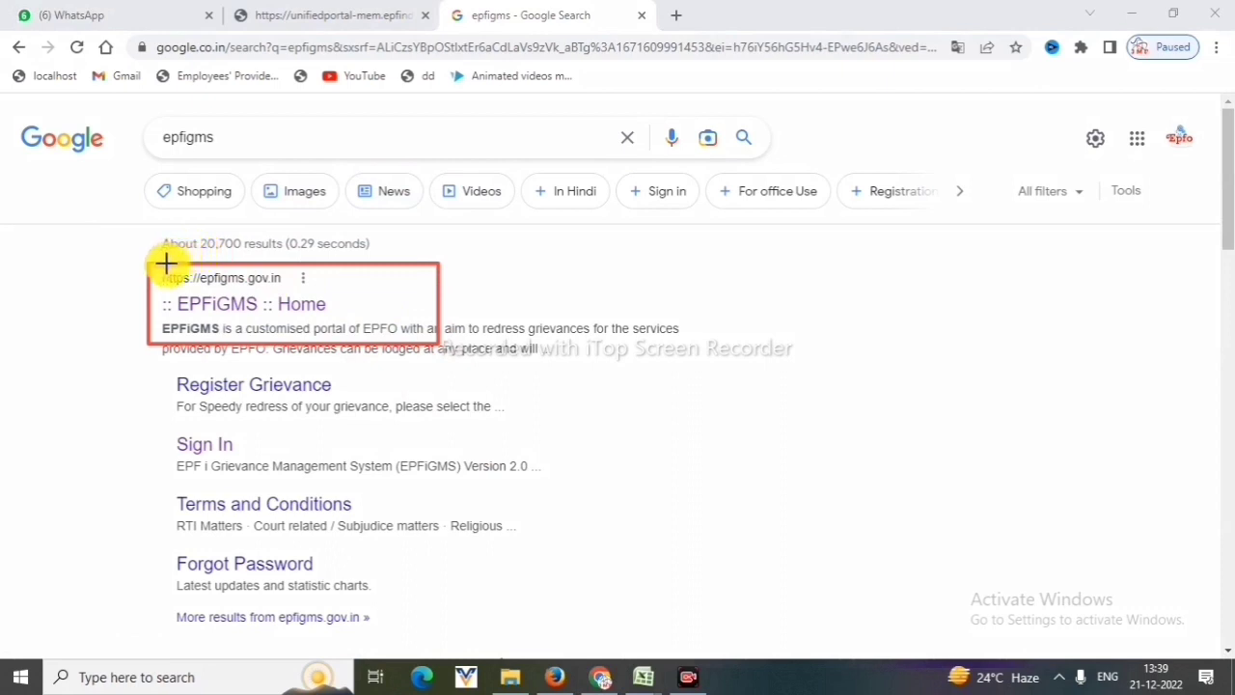
mouse_move(156, 269)
mouse_down()
mouse_move(312, 293)
mouse_move(337, 324)
mouse_up()
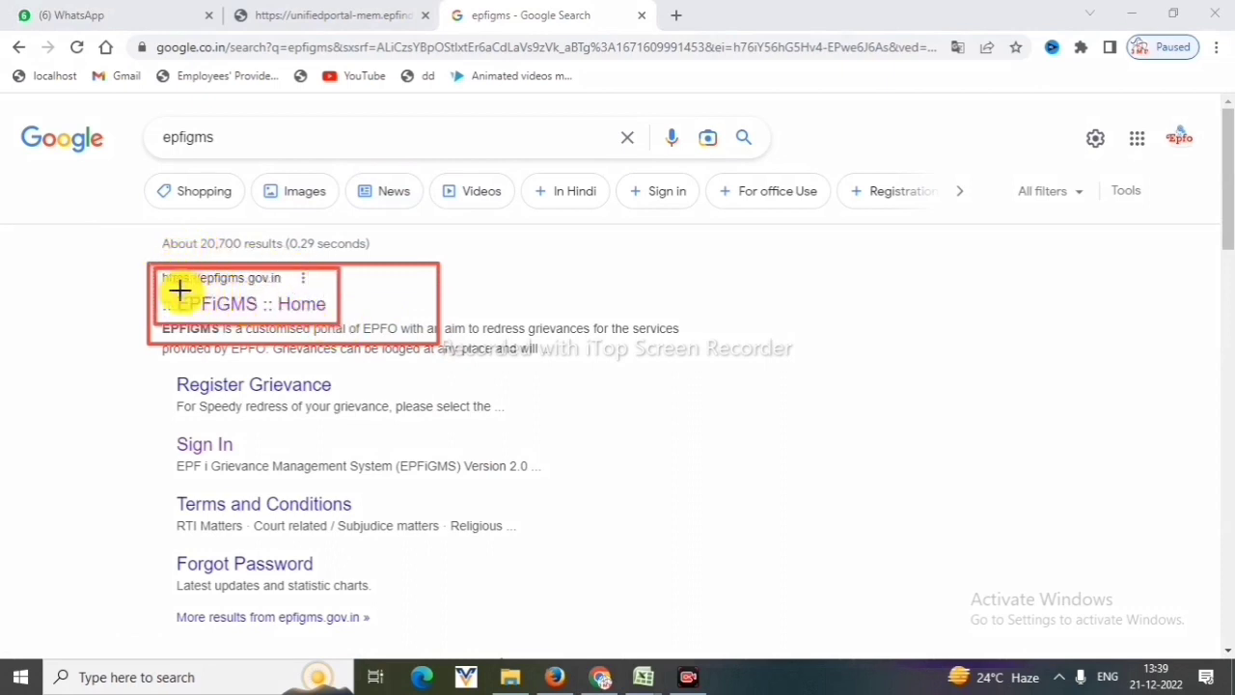
mouse_move(169, 291)
mouse_down()
mouse_move(345, 312)
mouse_move(345, 328)
mouse_up()
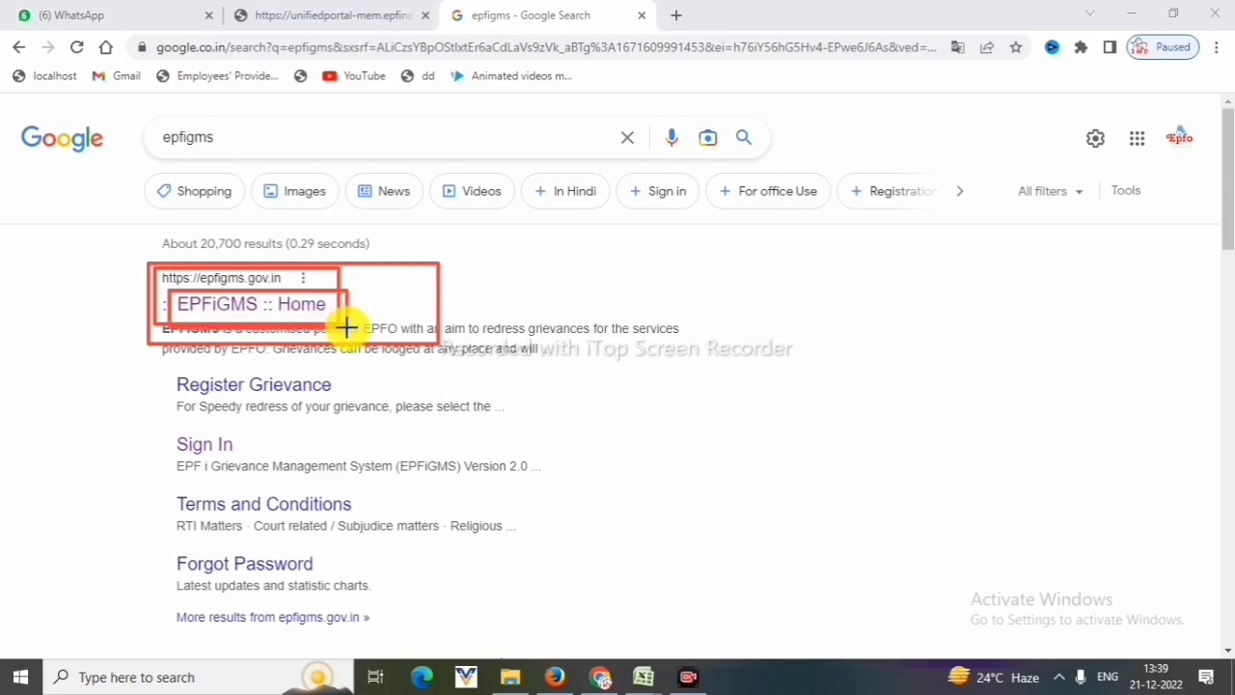
click(800, 579)
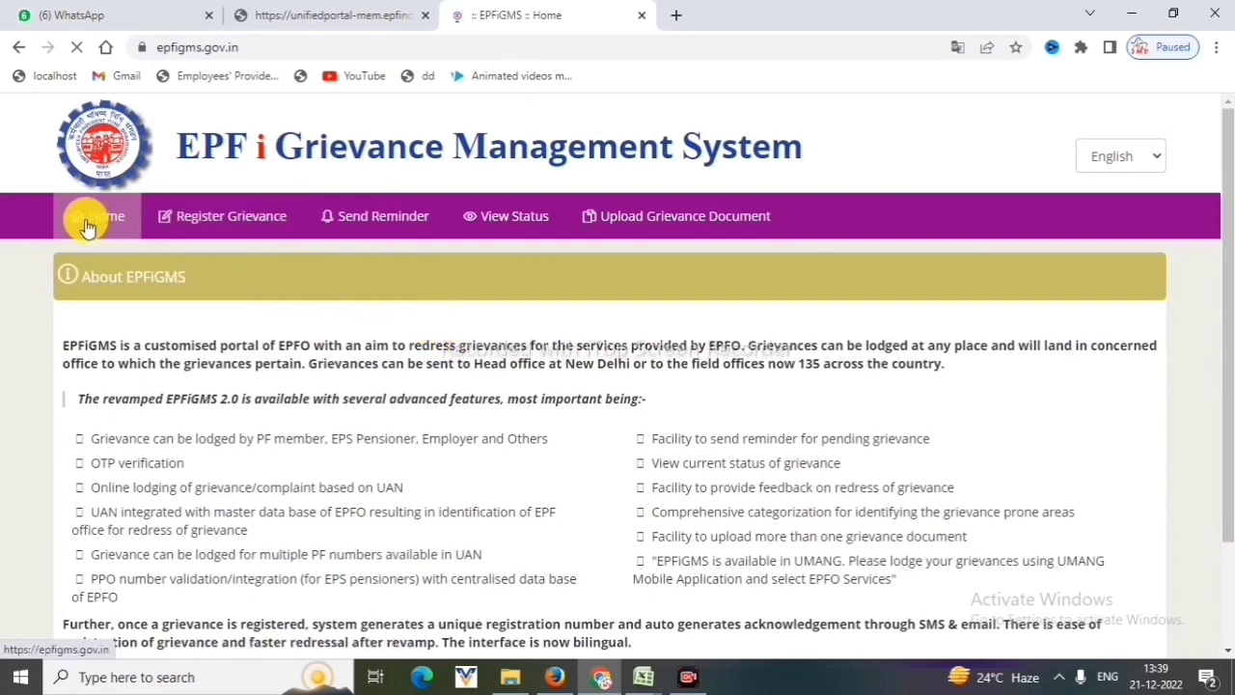
drag(61, 201, 147, 252)
mouse_move(153, 195)
mouse_down()
mouse_move(160, 221)
mouse_move(294, 244)
mouse_up()
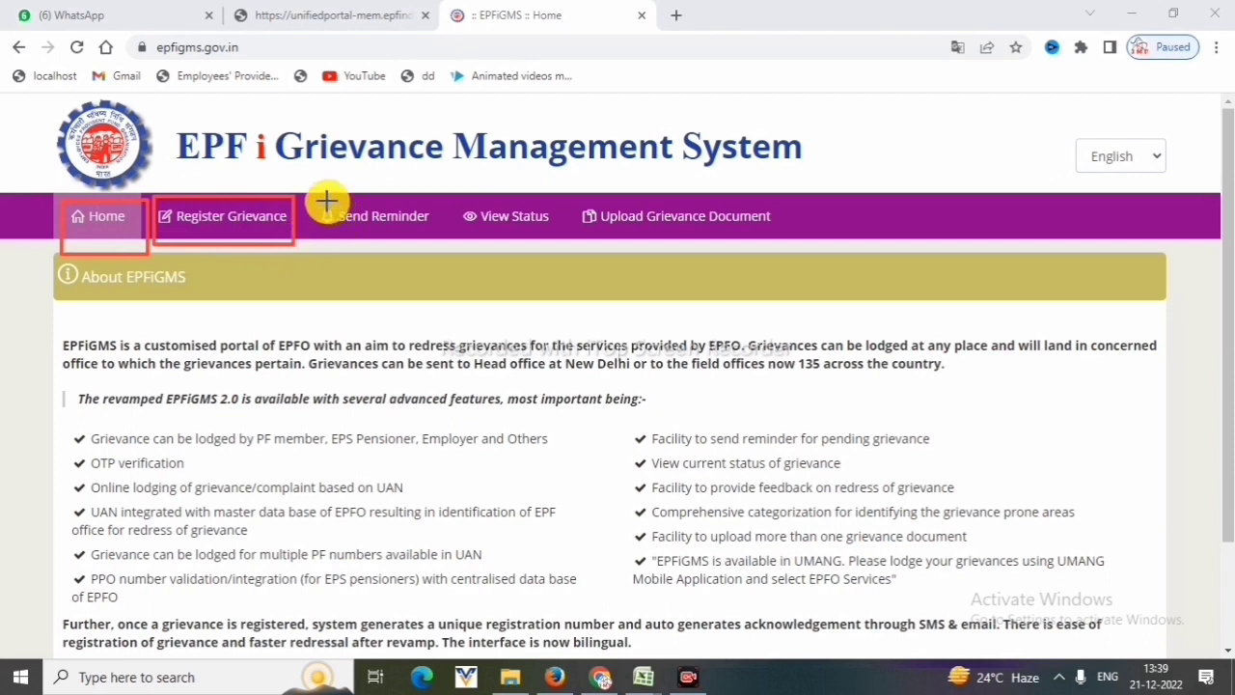
mouse_move(313, 199)
mouse_down()
mouse_move(400, 245)
mouse_move(444, 249)
mouse_up()
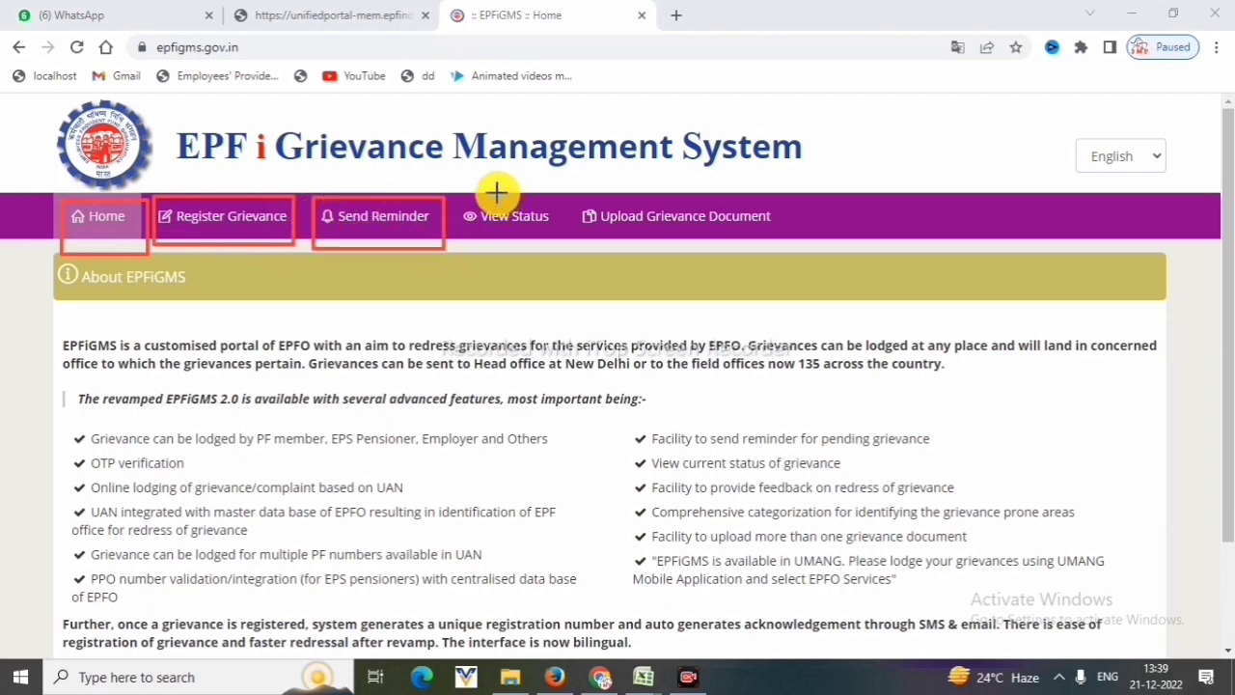
mouse_move(461, 196)
mouse_down()
mouse_move(524, 241)
mouse_move(569, 248)
mouse_up()
drag(576, 195, 796, 248)
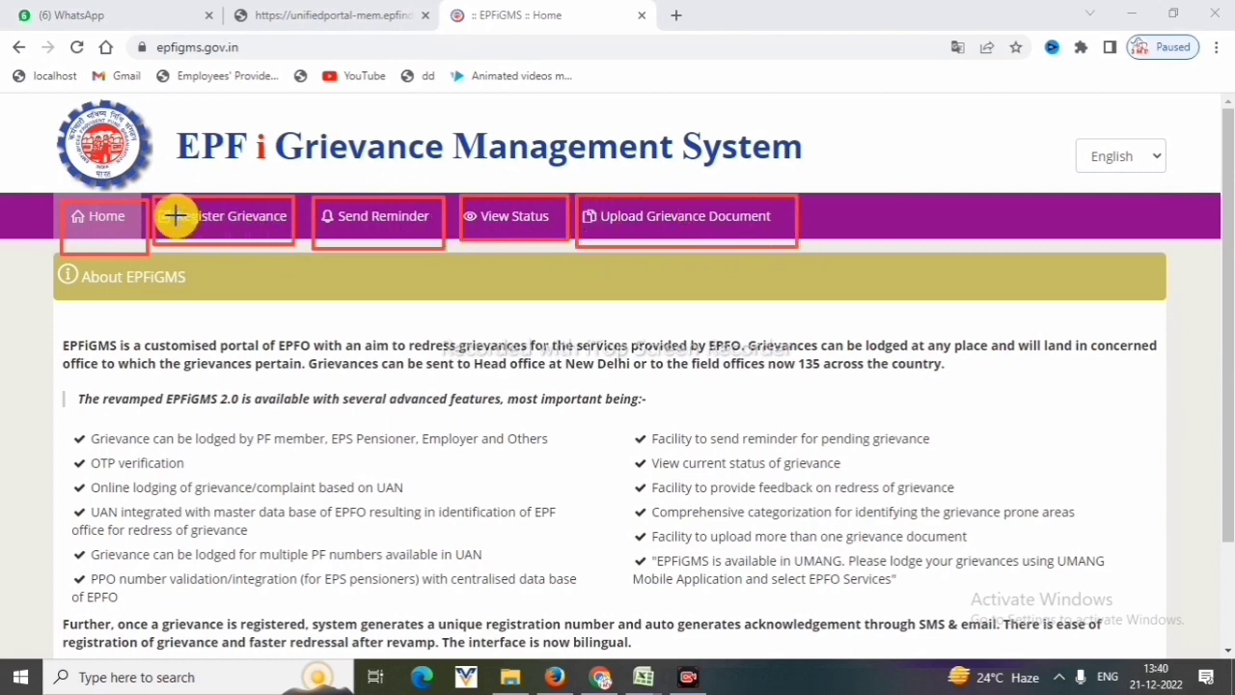
mouse_move(157, 203)
mouse_down()
mouse_move(276, 212)
mouse_move(293, 234)
mouse_up()
key(Escape)
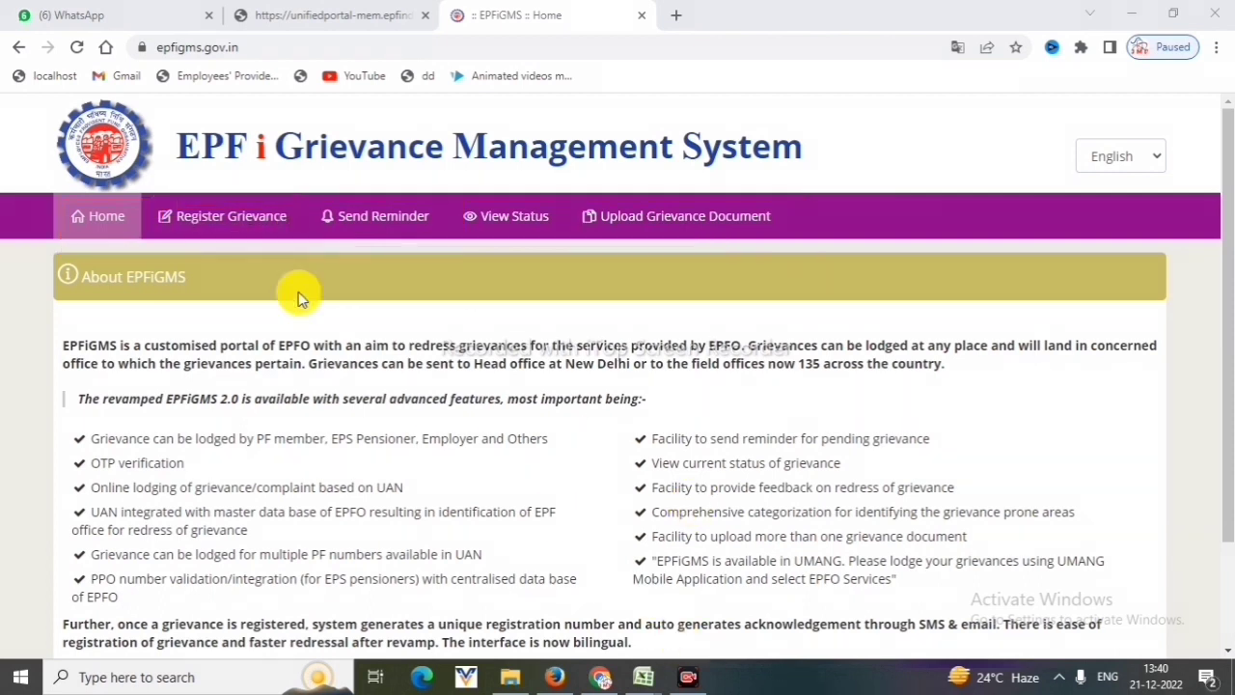
Open the Register Grievance form on the EPFiGMS portal
click(248, 221)
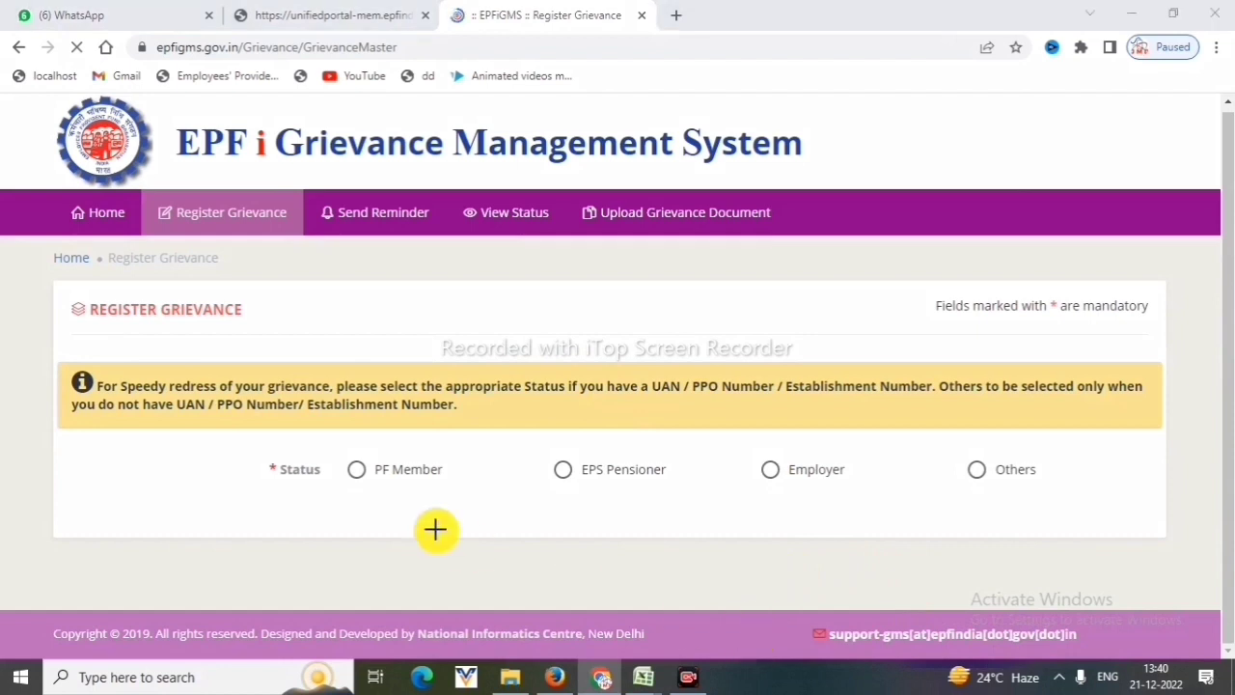
click(331, 450)
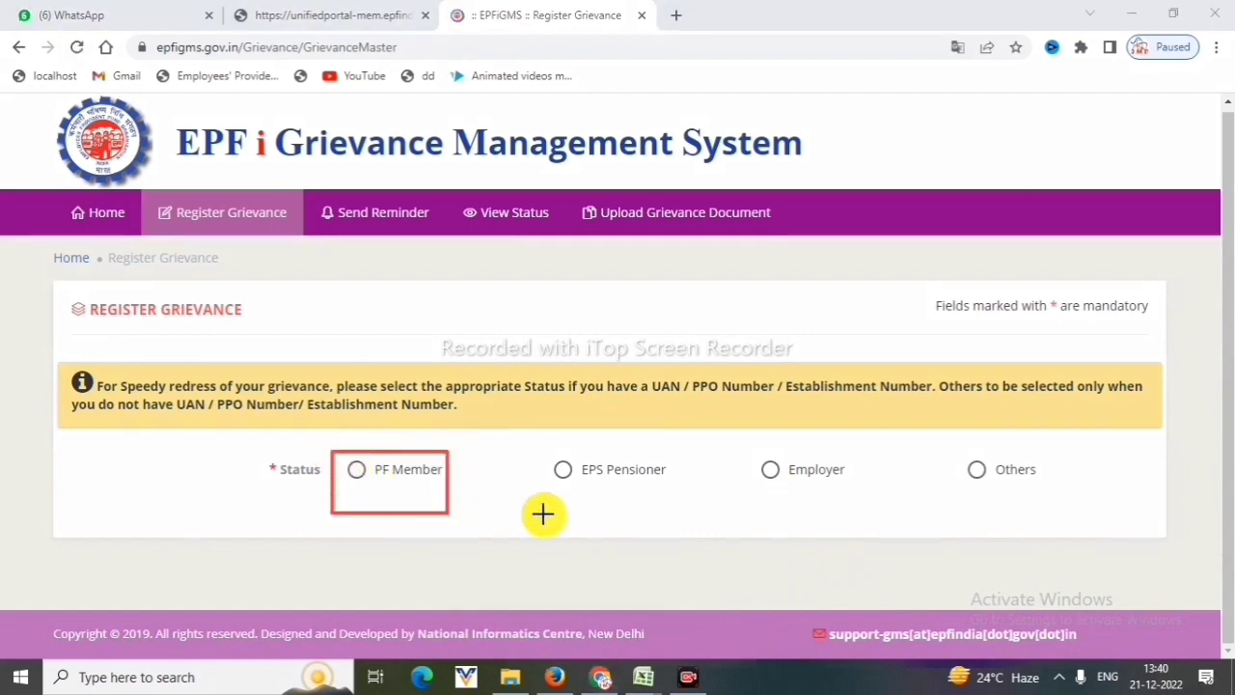
mouse_move(343, 459)
mouse_down()
mouse_move(444, 449)
mouse_move(444, 496)
mouse_up()
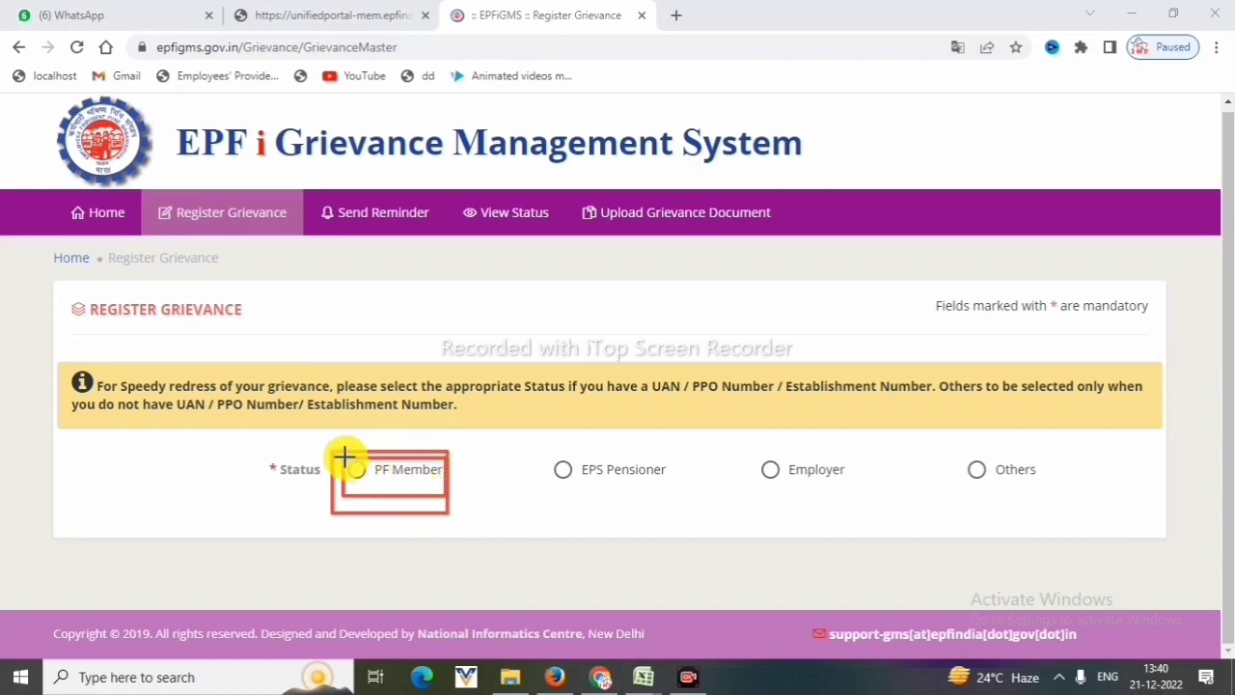
mouse_move(342, 456)
mouse_down()
mouse_move(393, 463)
mouse_move(395, 494)
mouse_up()
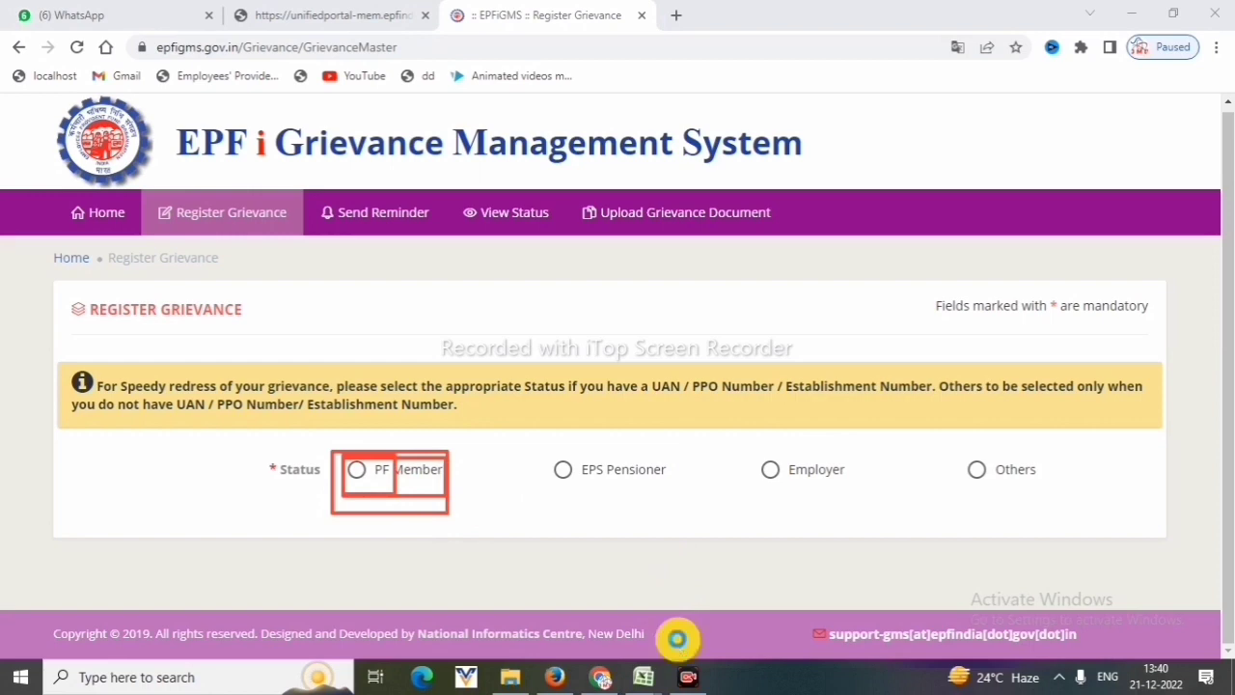
Set the grievance status to PF Member and answer No to having a claim-ID
click(357, 473)
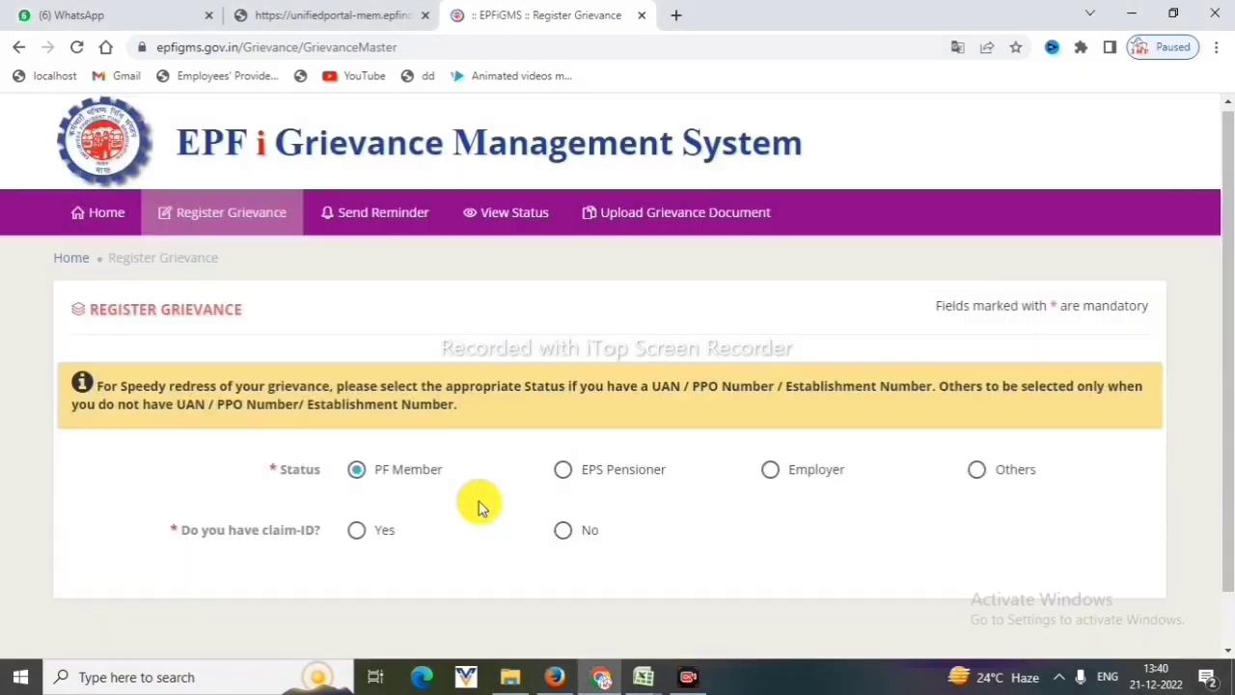
scroll(477, 505, down, 1)
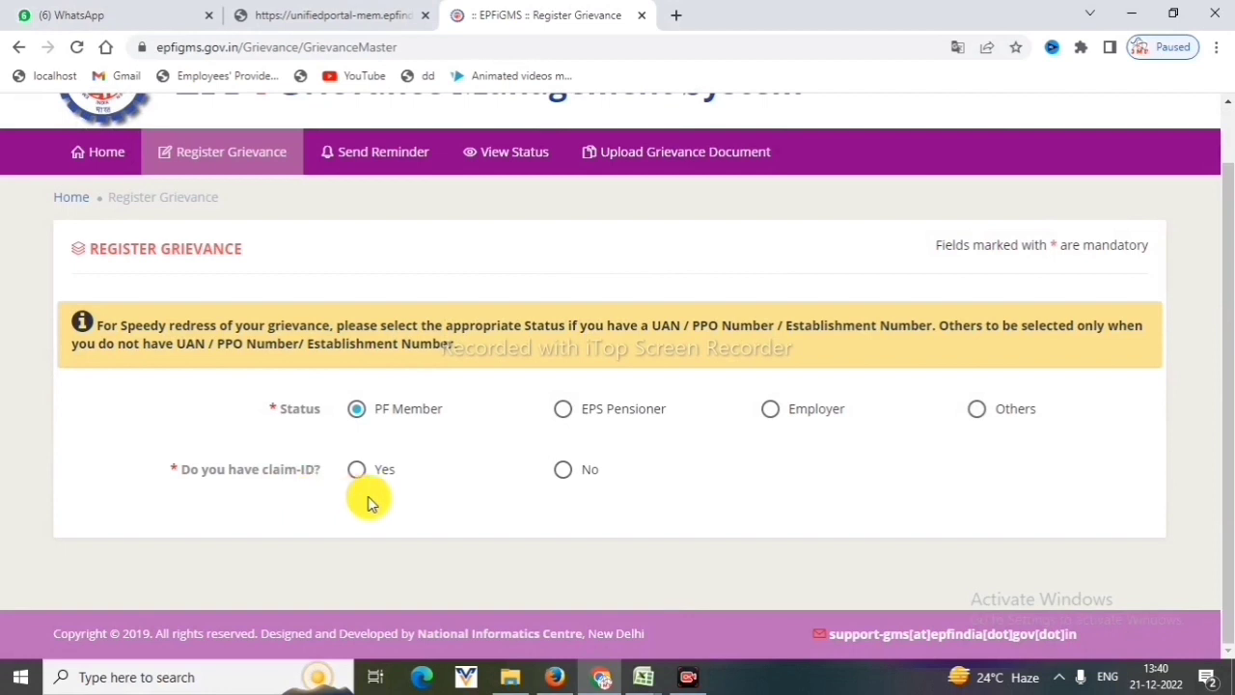
click(564, 470)
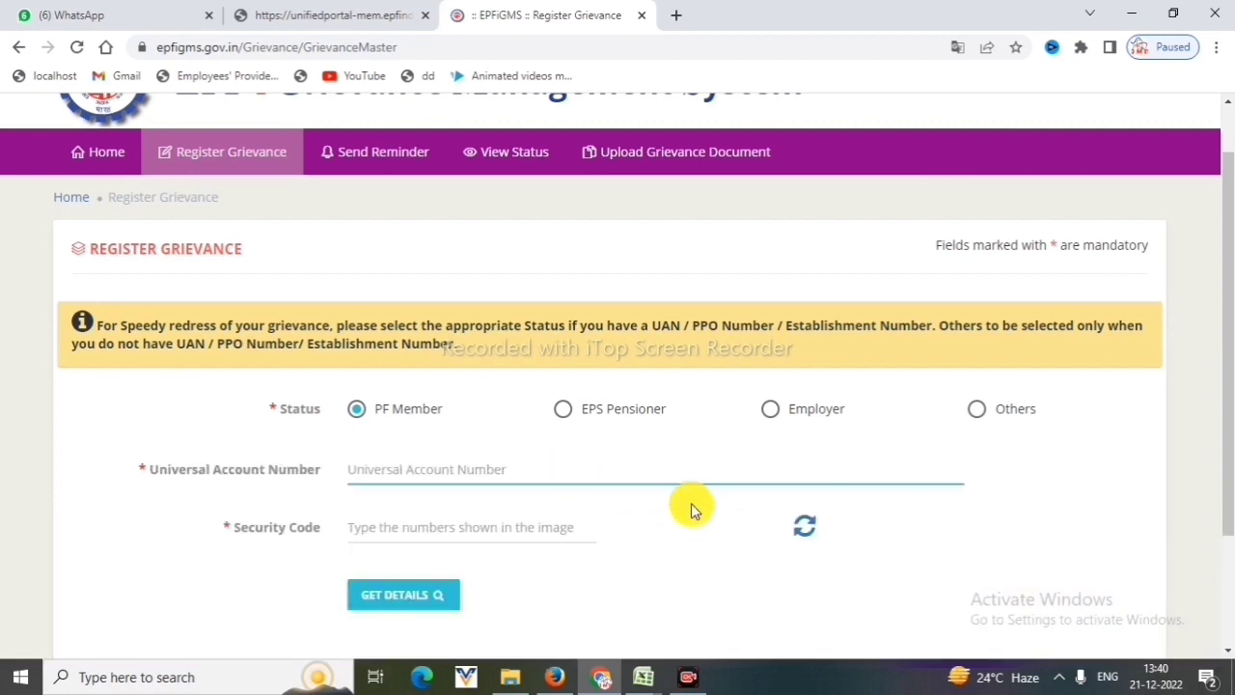
Refresh the security code image, fill in the Universal Account Number and Security Code, and fetch the member's details
scroll(691, 506, down, 2)
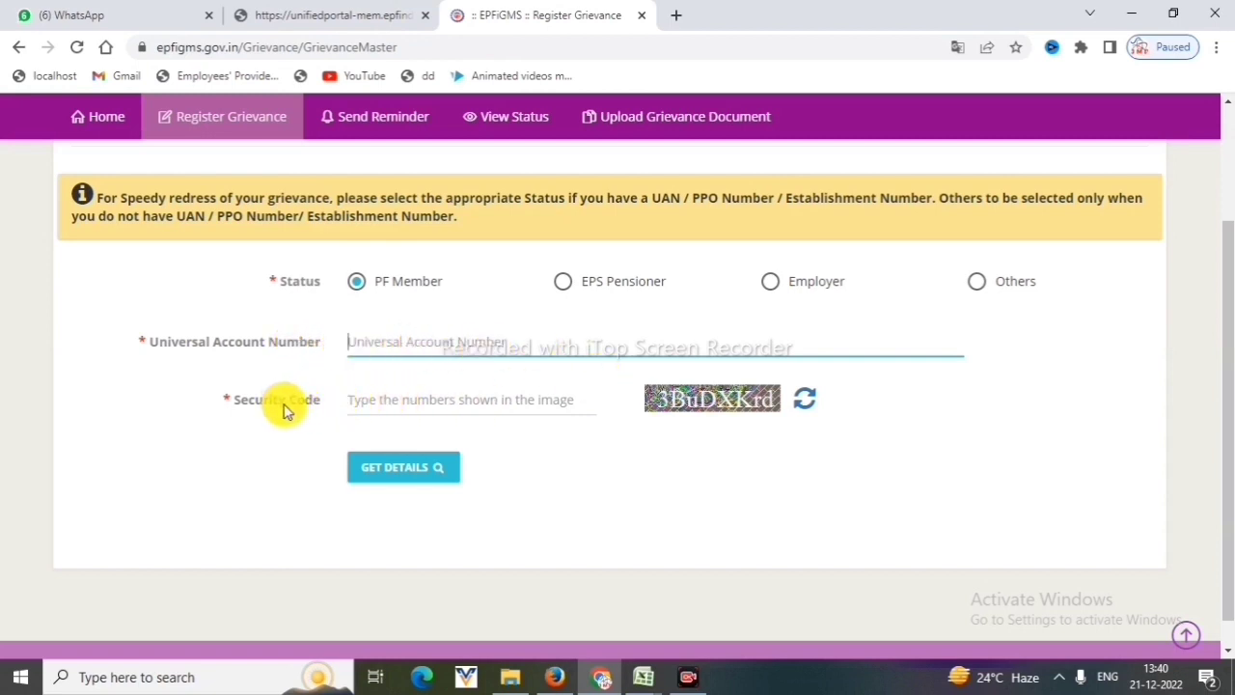
click(807, 403)
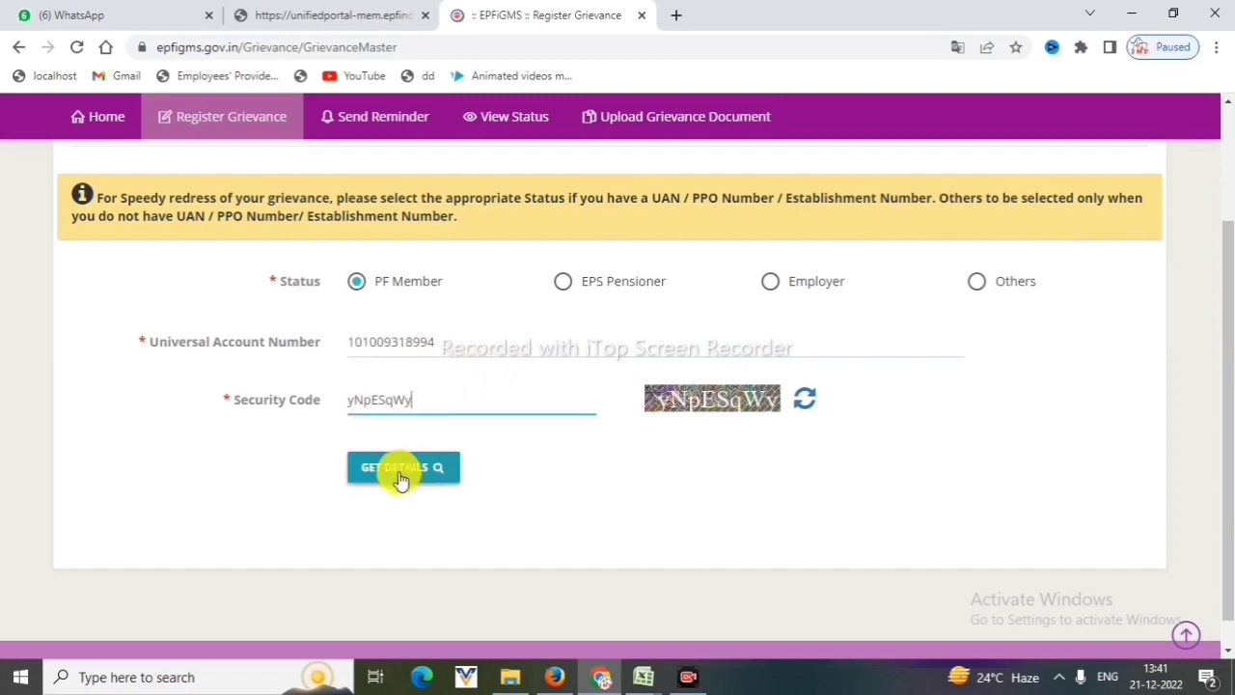
click(401, 467)
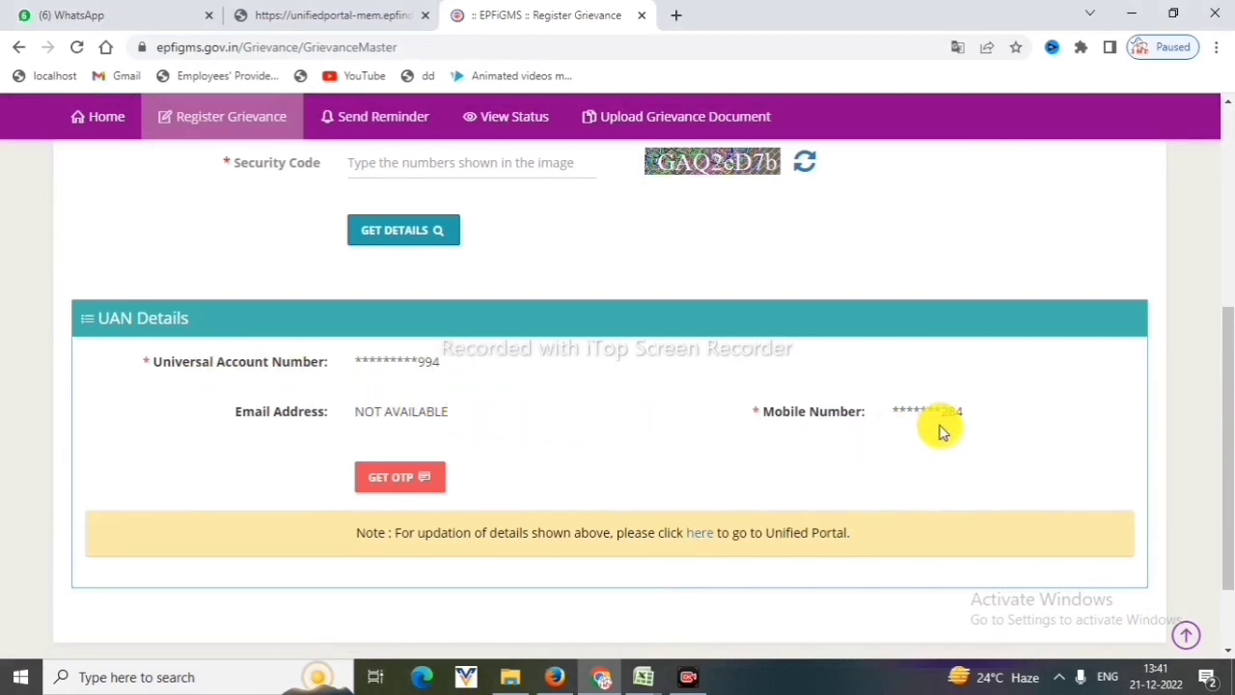
Request an OTP for the registered mobile number, enter and submit it, and acknowledge the verification
scroll(978, 417, down, 1)
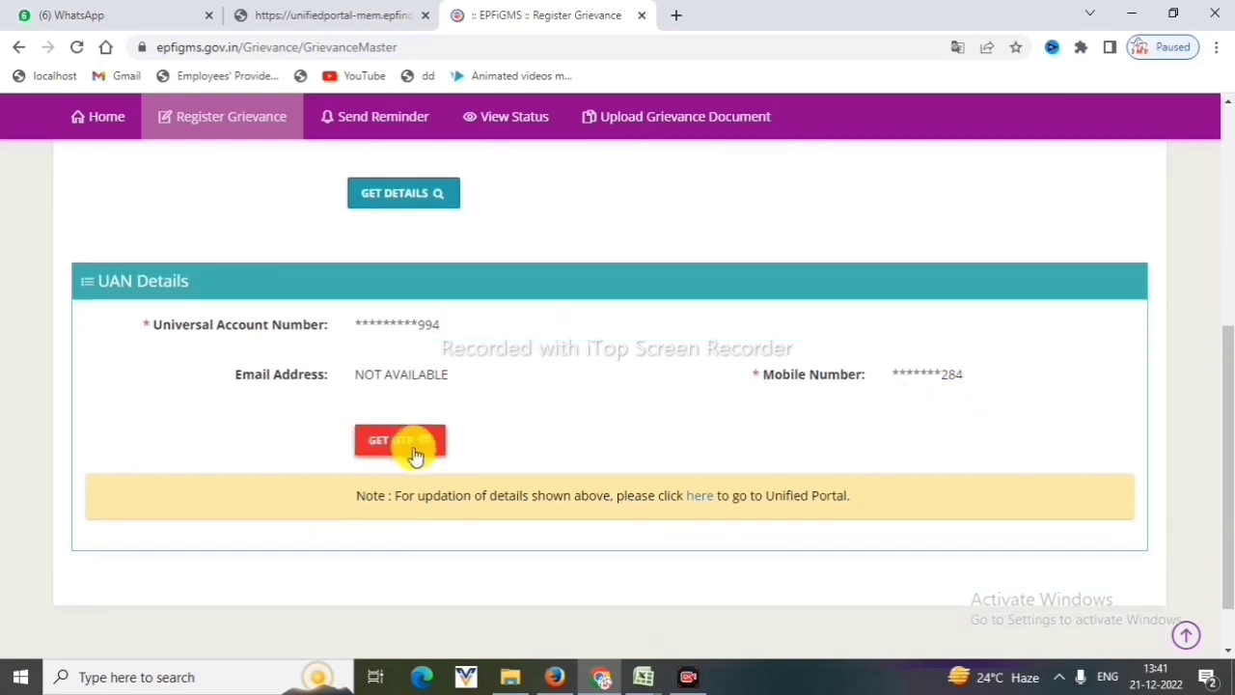
click(389, 447)
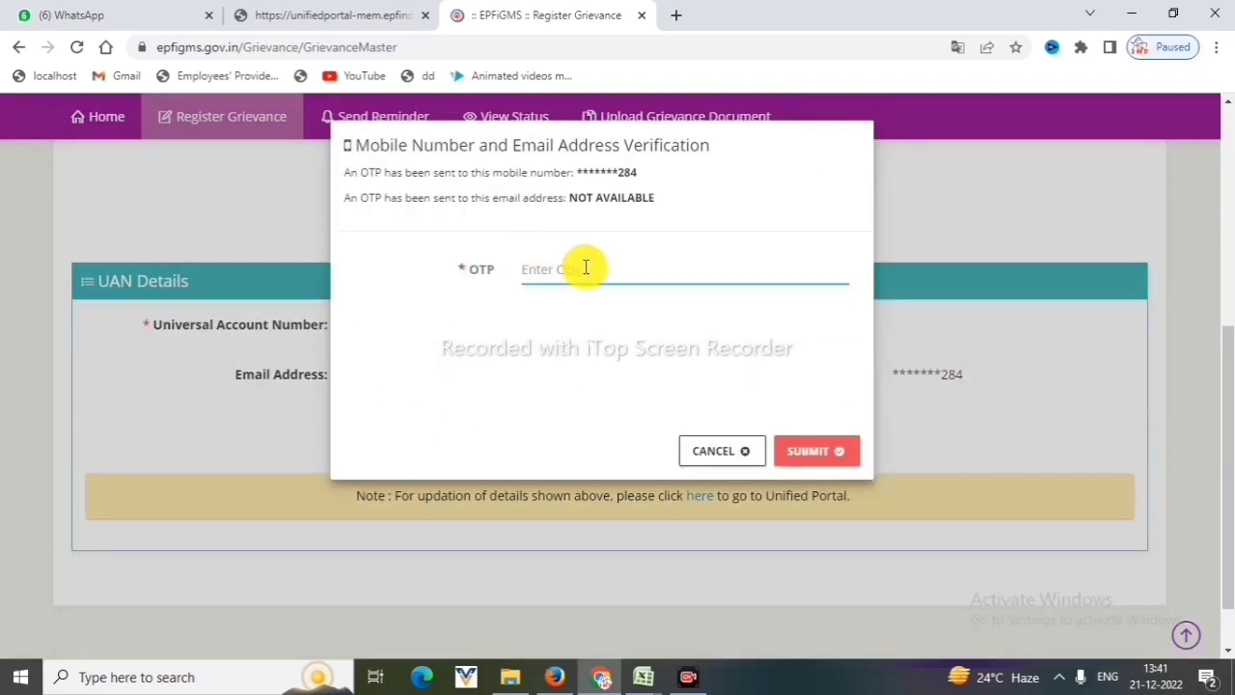
click(828, 457)
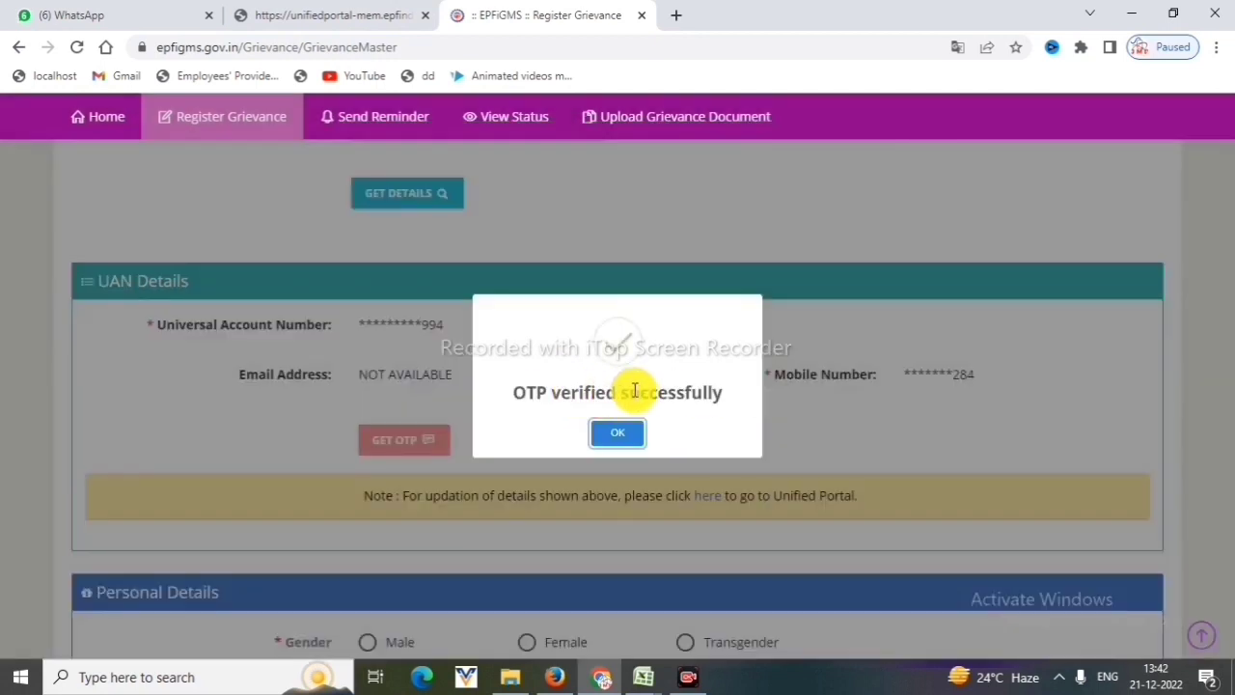
click(618, 437)
Fill in the Personal Details with gender Male, state Rajasthan and the Security Code shown in the image
scroll(755, 451, down, 5)
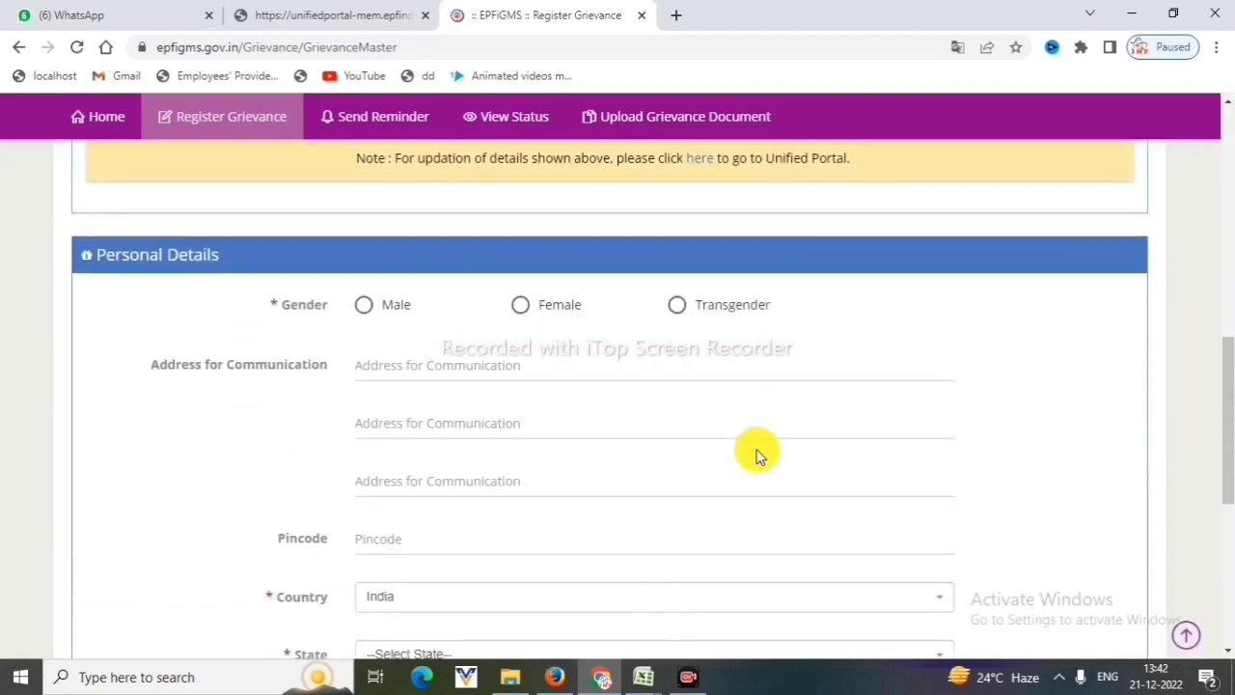
scroll(755, 452, down, 1)
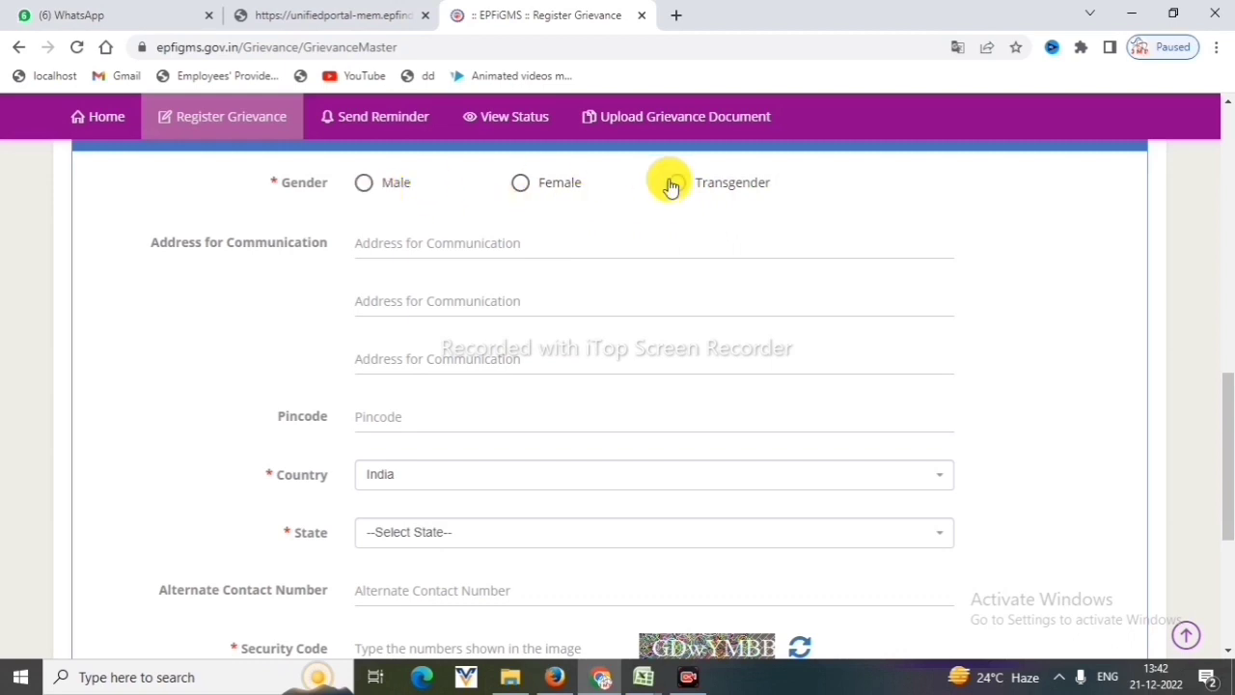
click(363, 184)
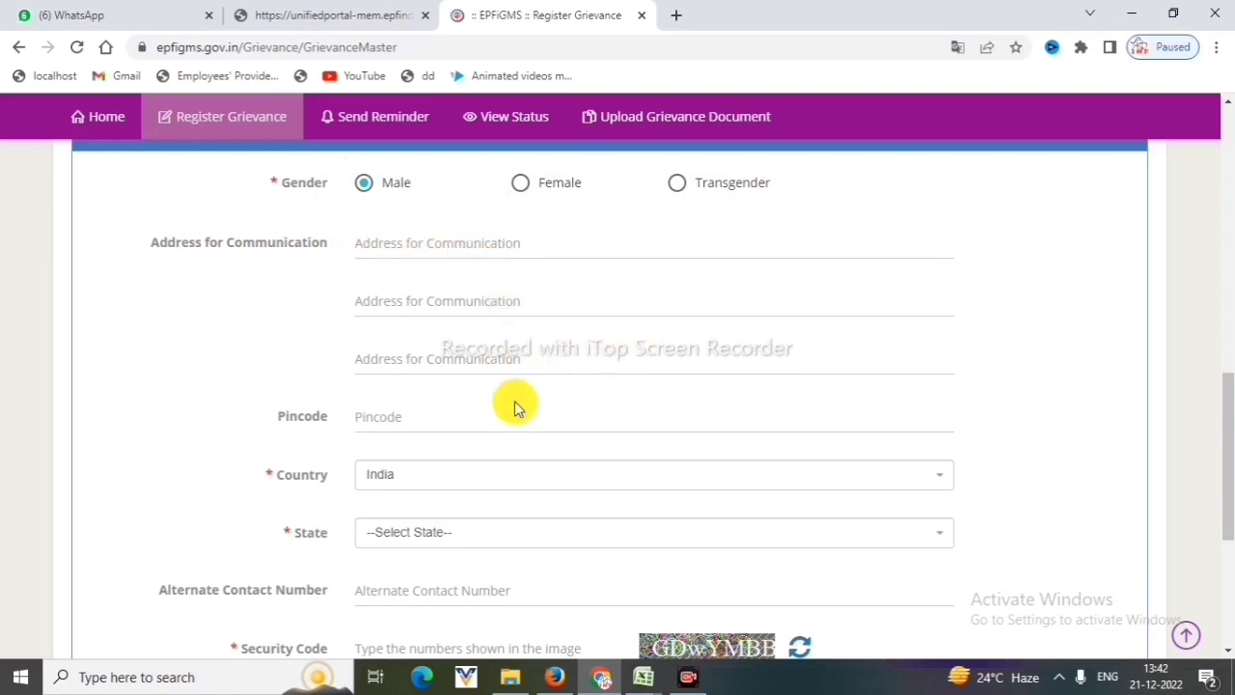
scroll(515, 400, down, 1)
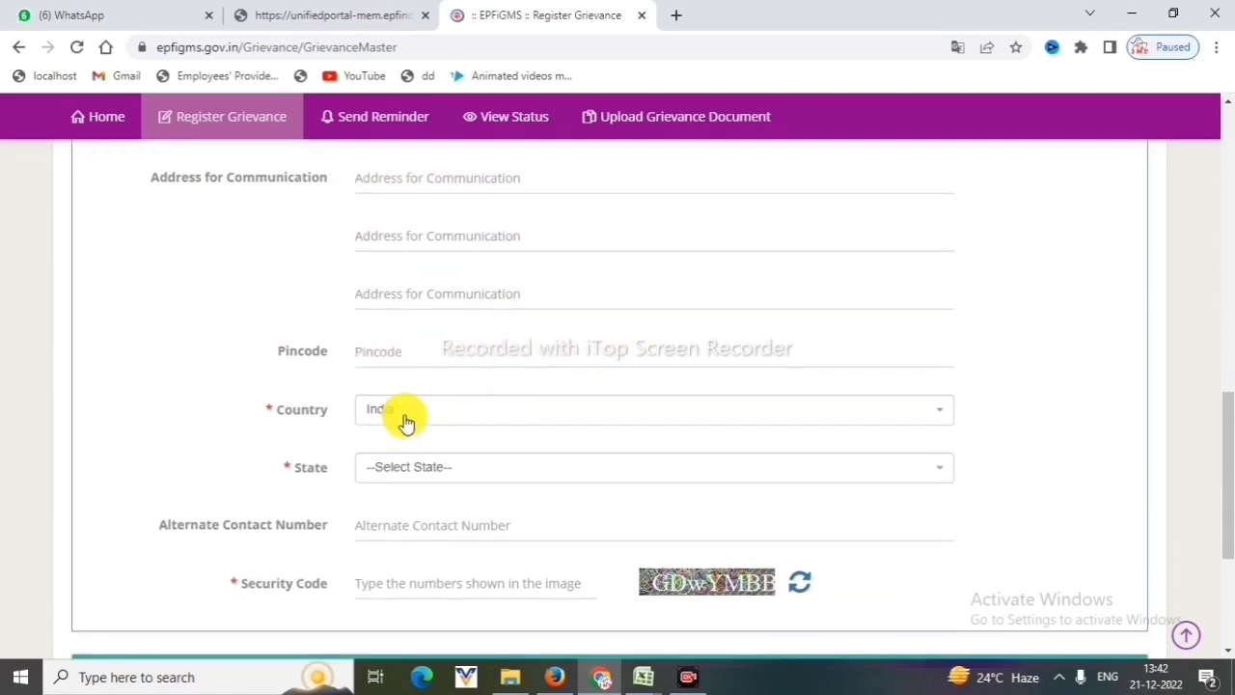
click(458, 475)
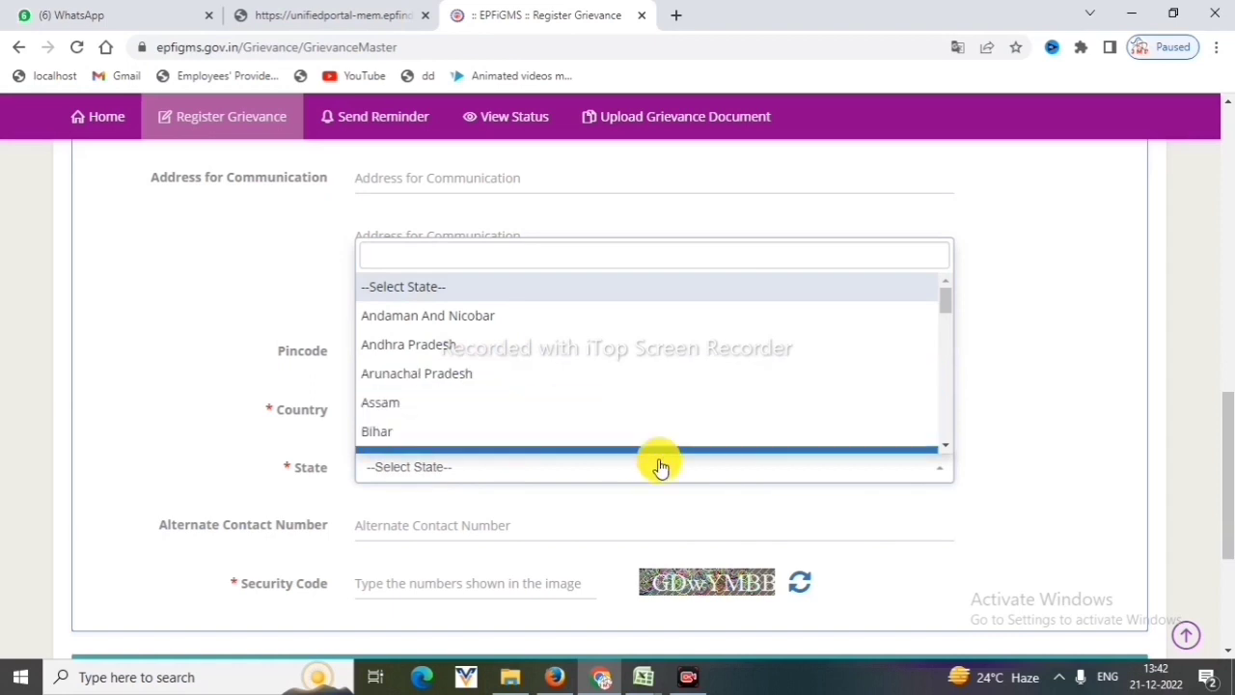
scroll(530, 501, down, 1)
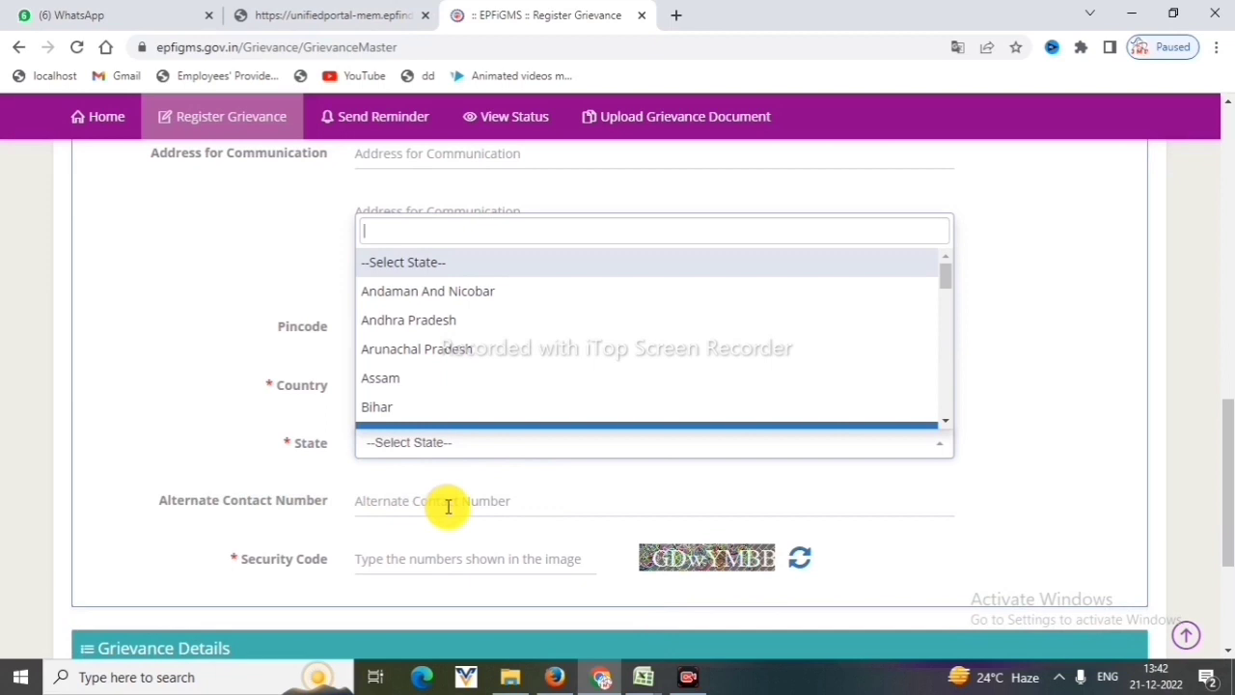
scroll(448, 506, down, 1)
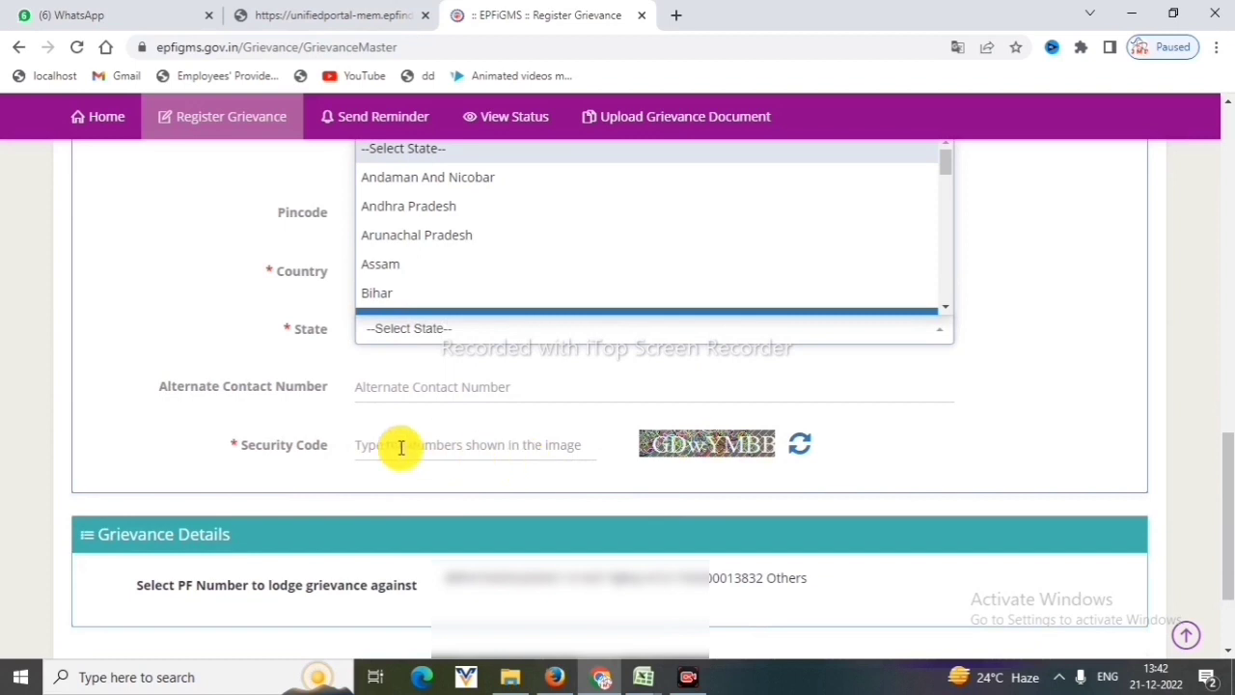
scroll(506, 449, up, 1)
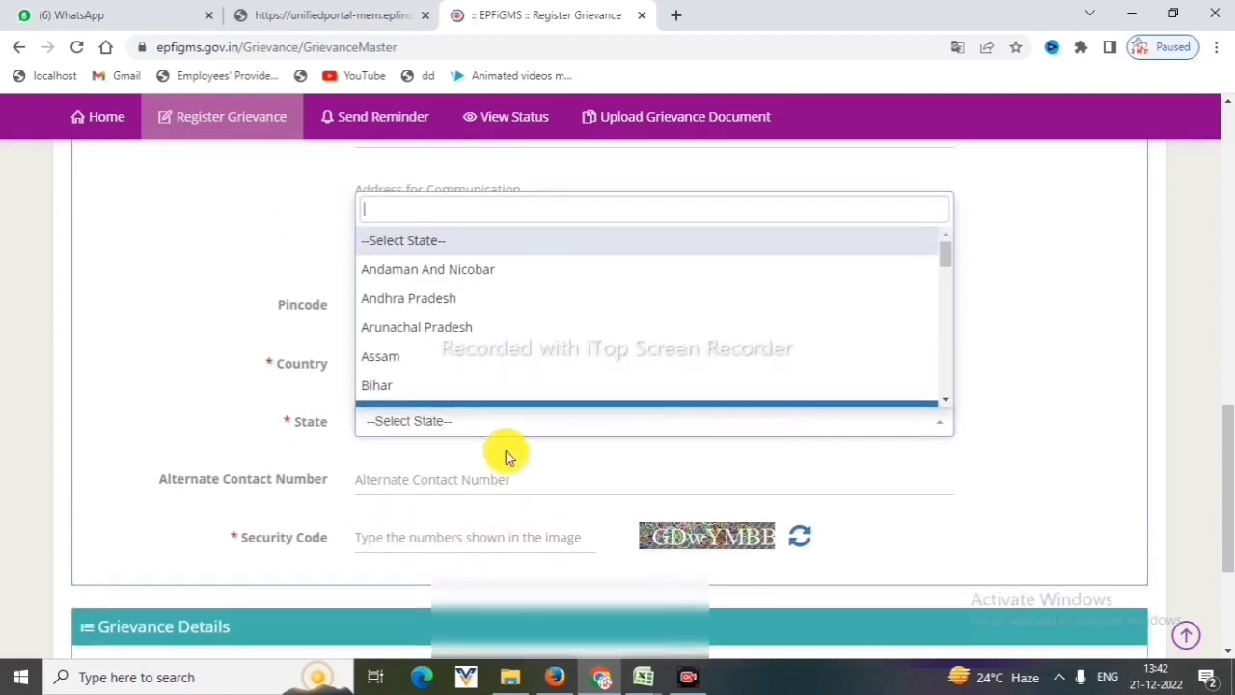
click(464, 474)
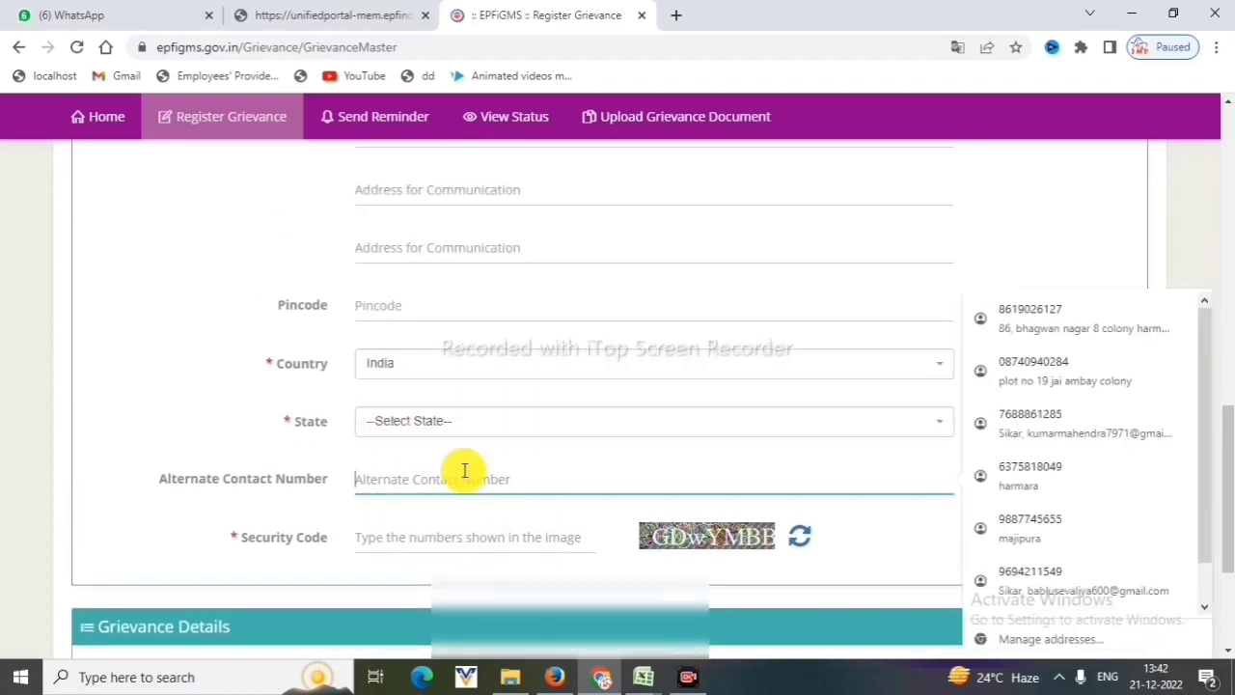
scroll(458, 287, up, 1)
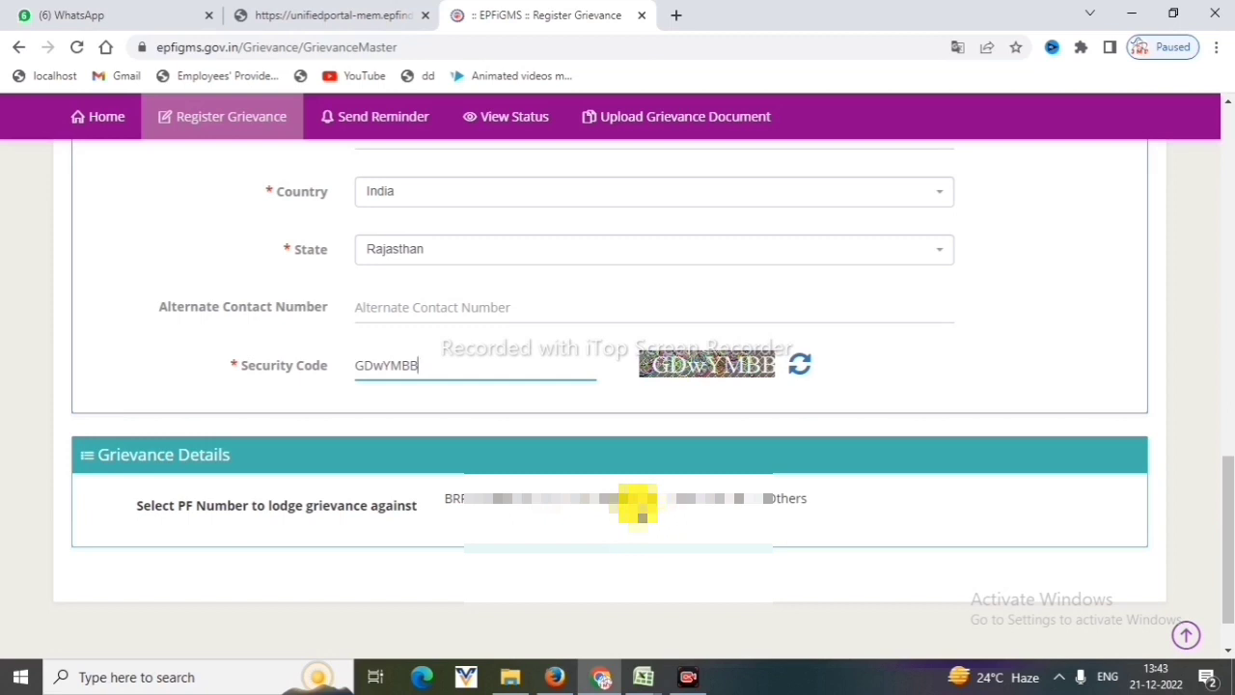
Open the grievance details form for the listed PF number
click(638, 503)
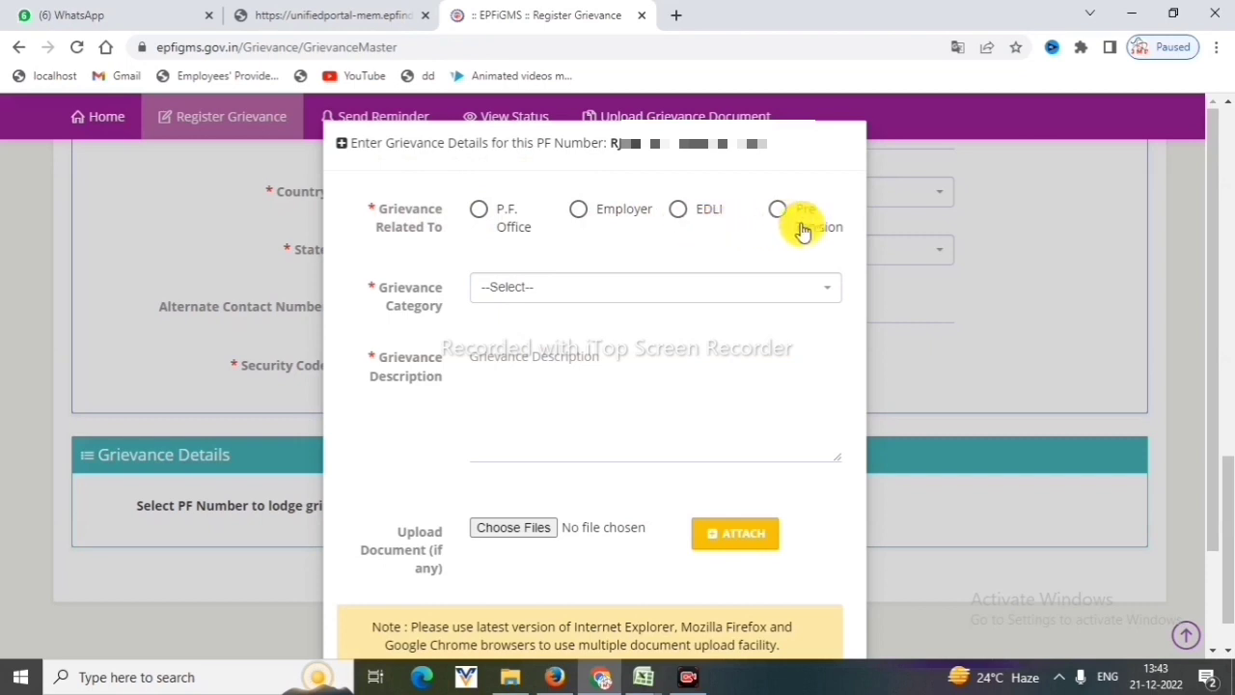
Relate the grievance to Employer and set its category to "KYC related issues of Subscriber pertaining Employer."
click(579, 211)
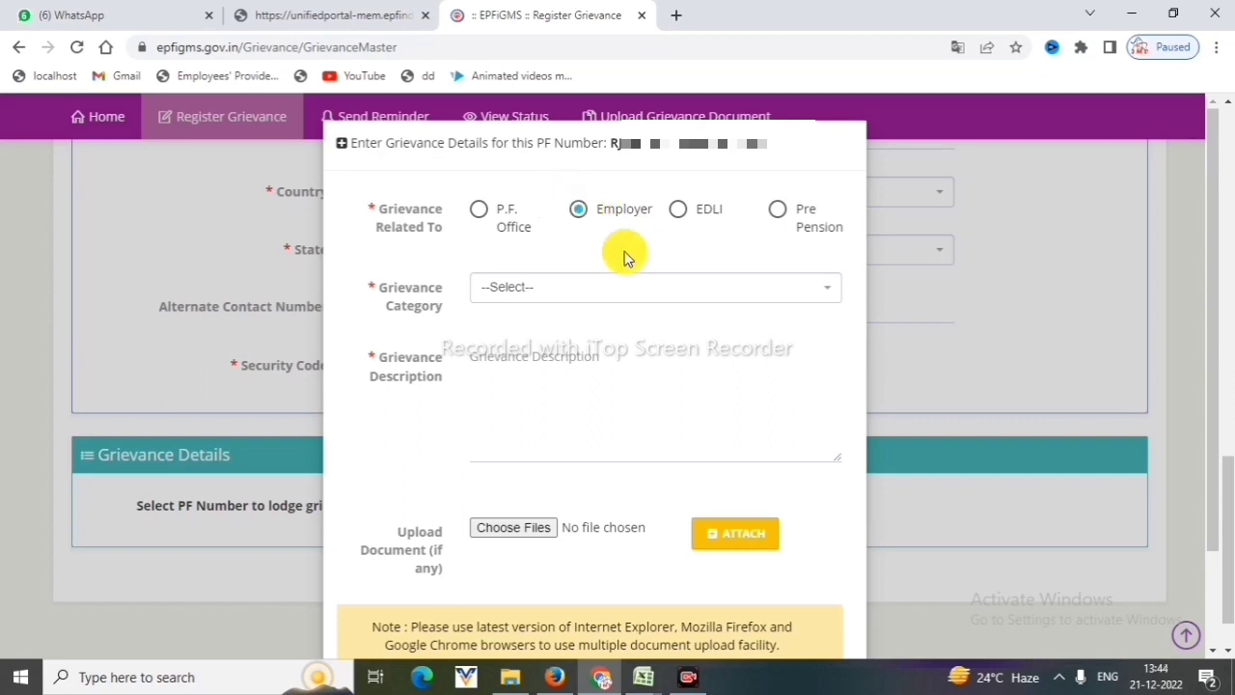
click(591, 290)
scroll(603, 395, down, 3)
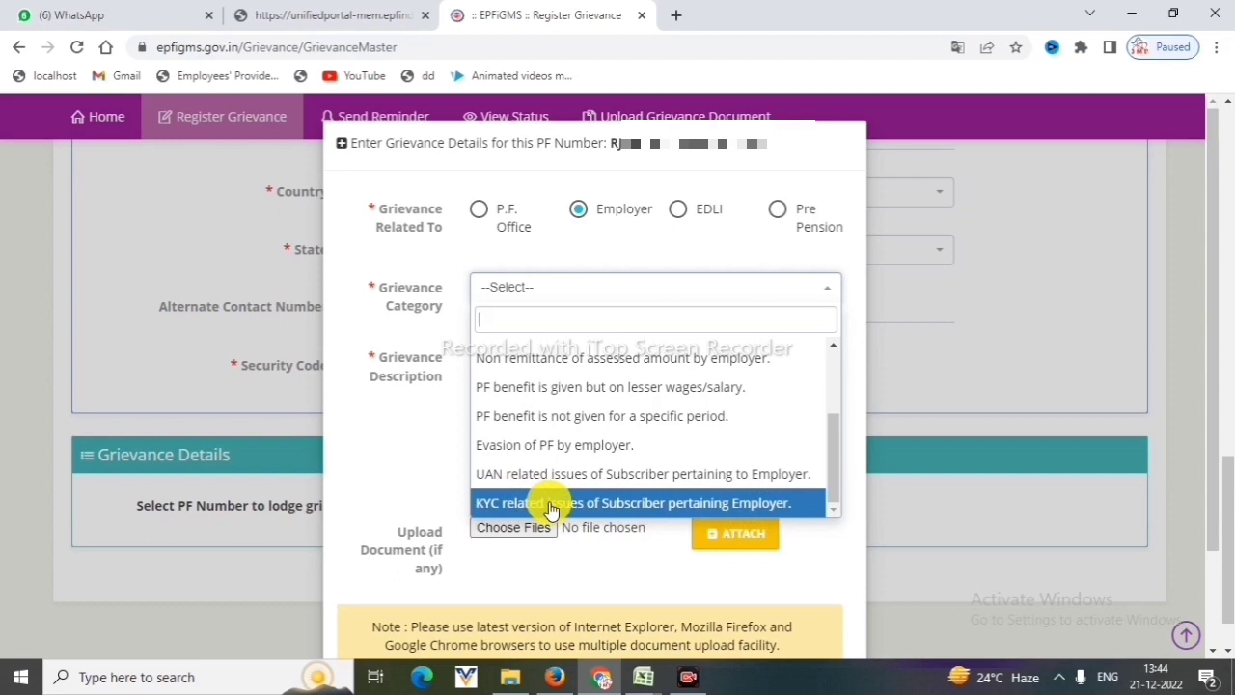
click(582, 503)
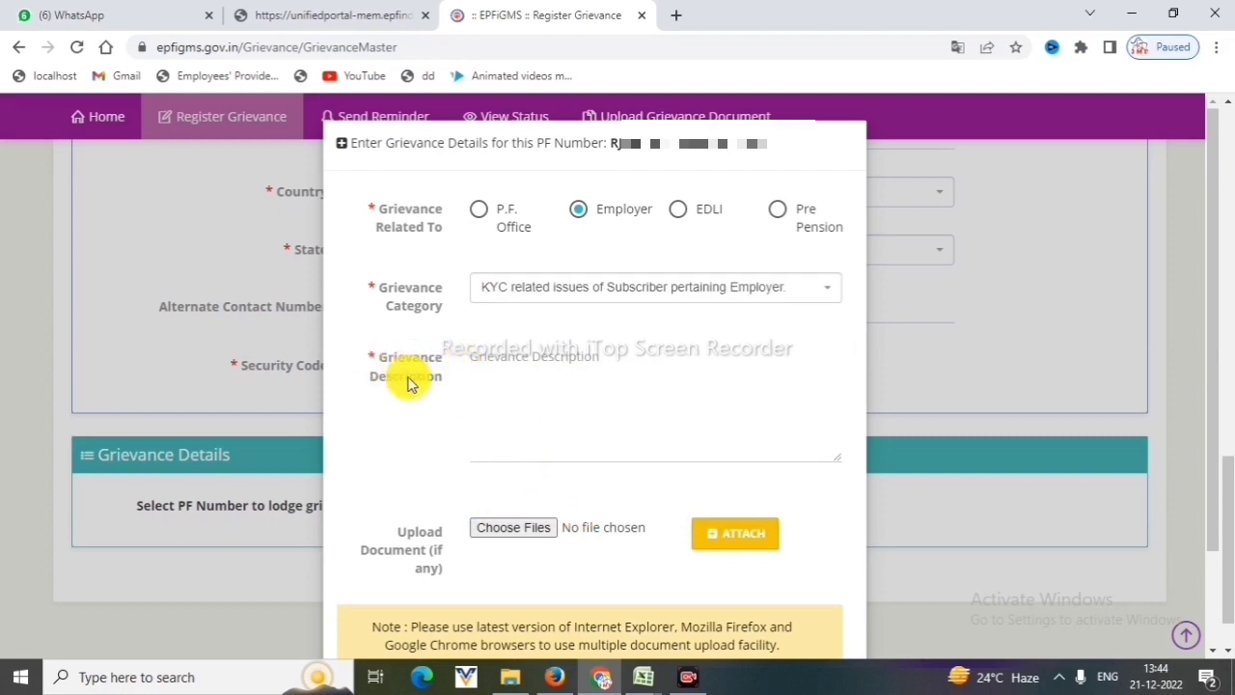
Activate the Grievance Description field, consult the KYC Pending for Approval list on the EPFO member portal, and return to the grievance form
click(512, 362)
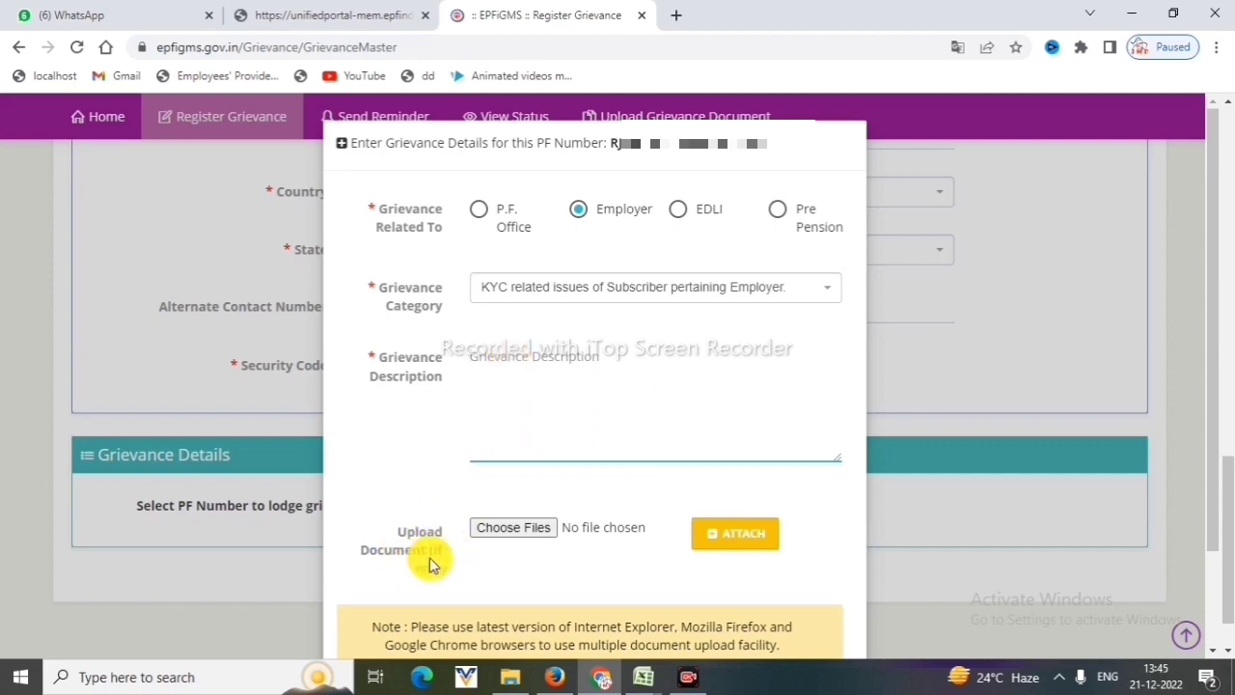
scroll(537, 560, down, 1)
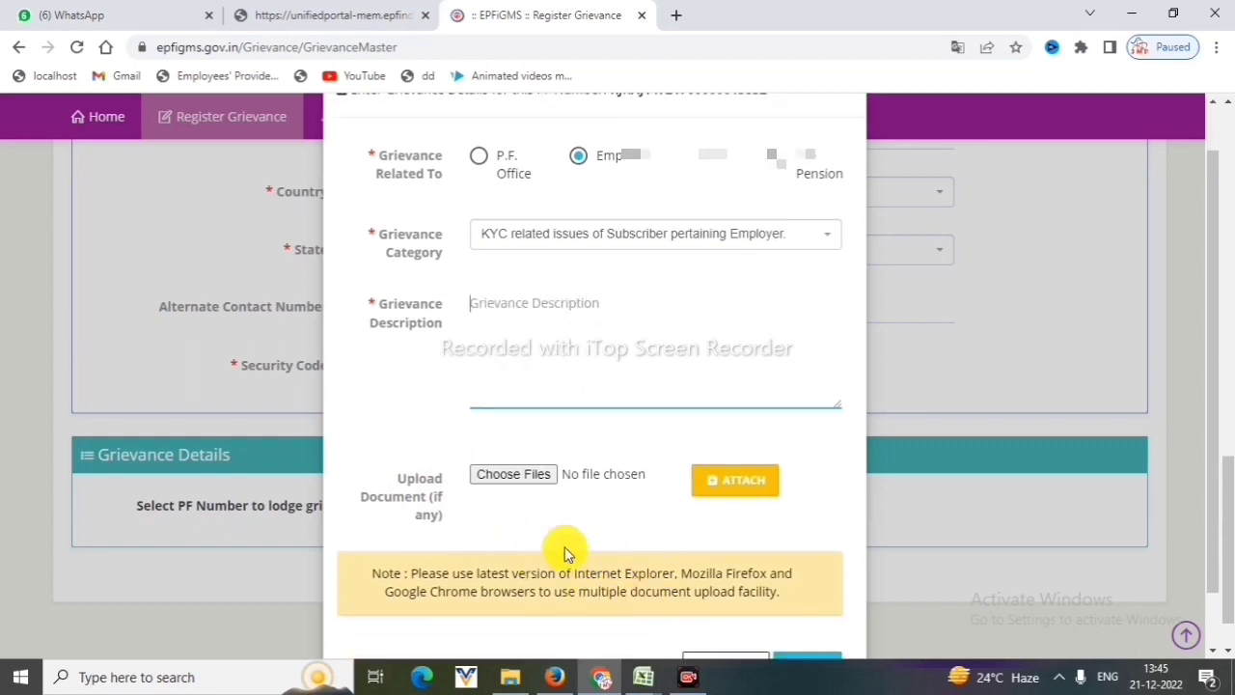
click(319, 14)
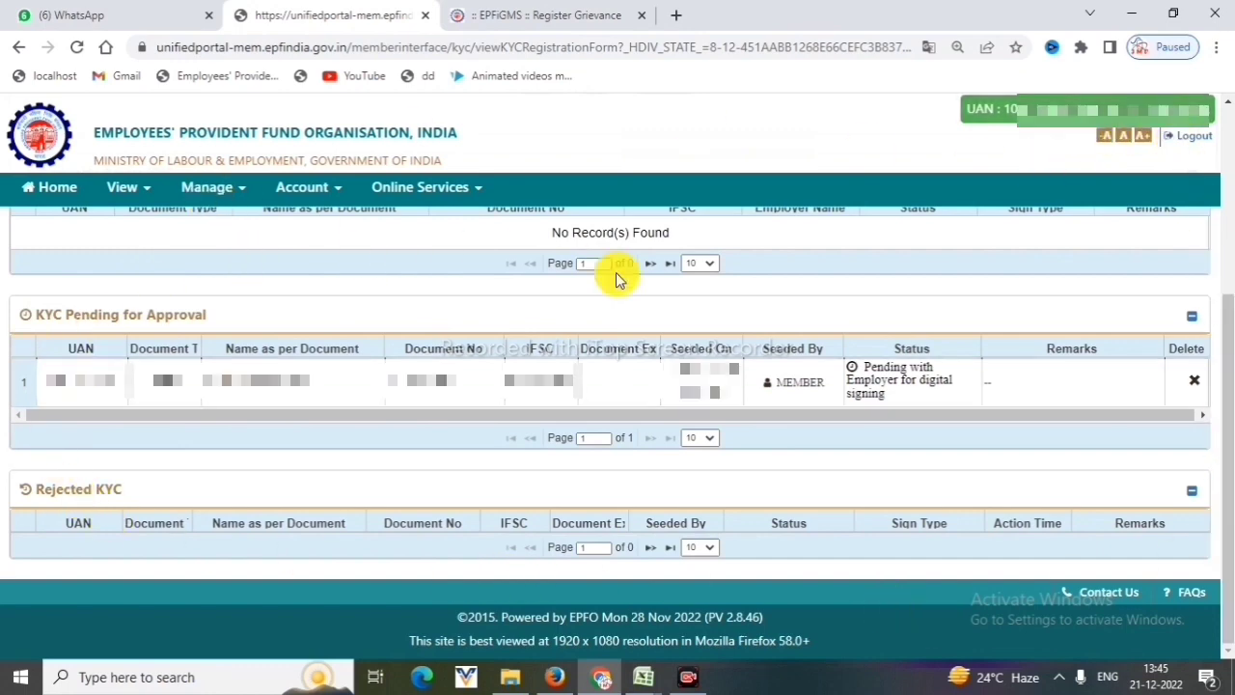
click(490, 12)
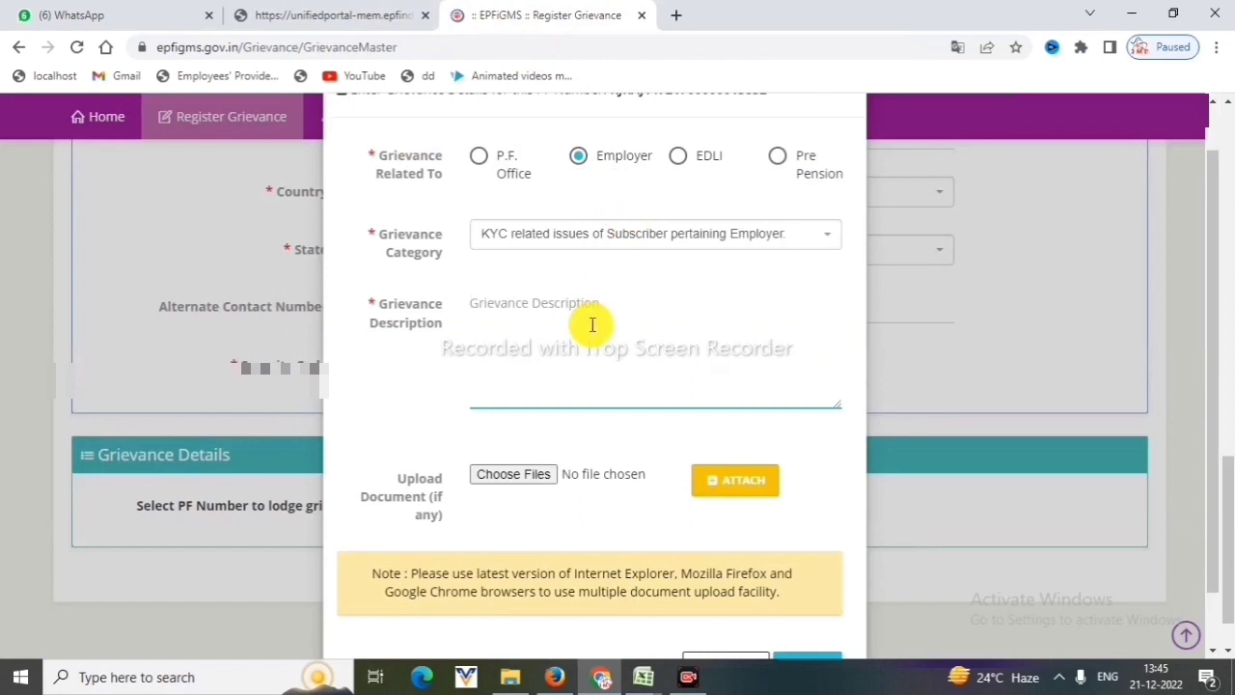
Enter "dsfldsajlkfdjsalfdsl dsafdsjalkfdjslkaf" as the grievance description and add the grievance to the selected PF number
scroll(559, 386, down, 1)
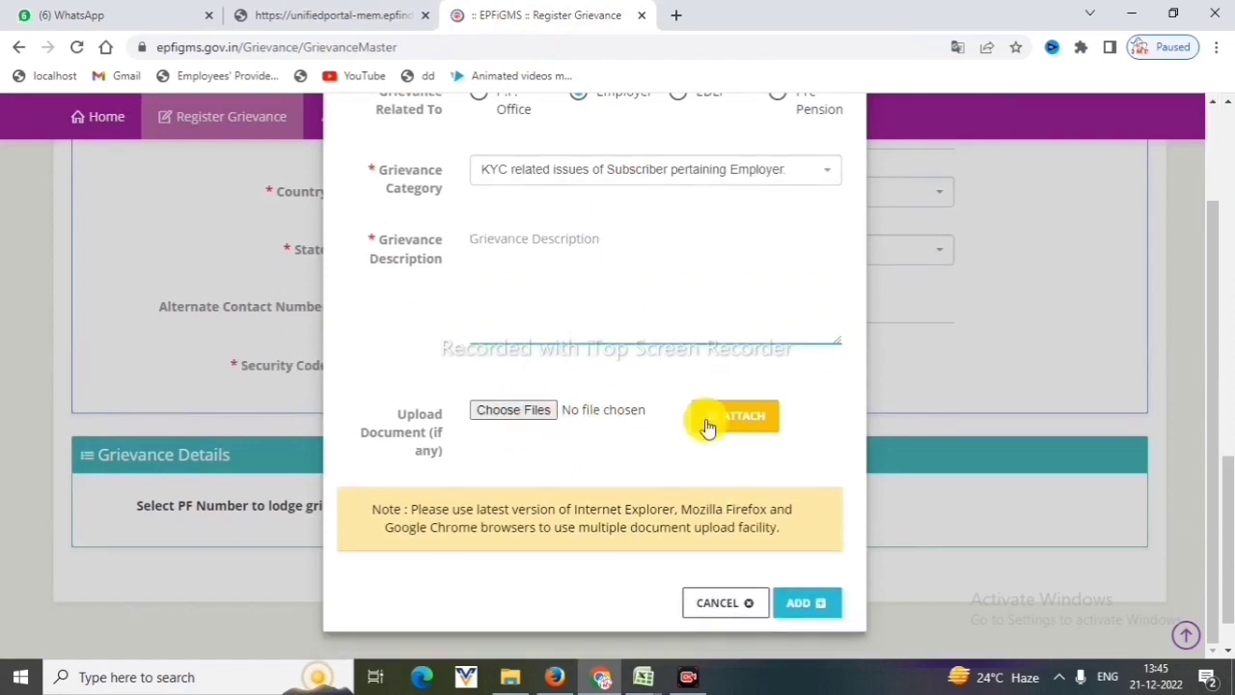
text(dsfldsajlkfdjsalfdsl dsafdsjalkfdjslkaf)
click(803, 605)
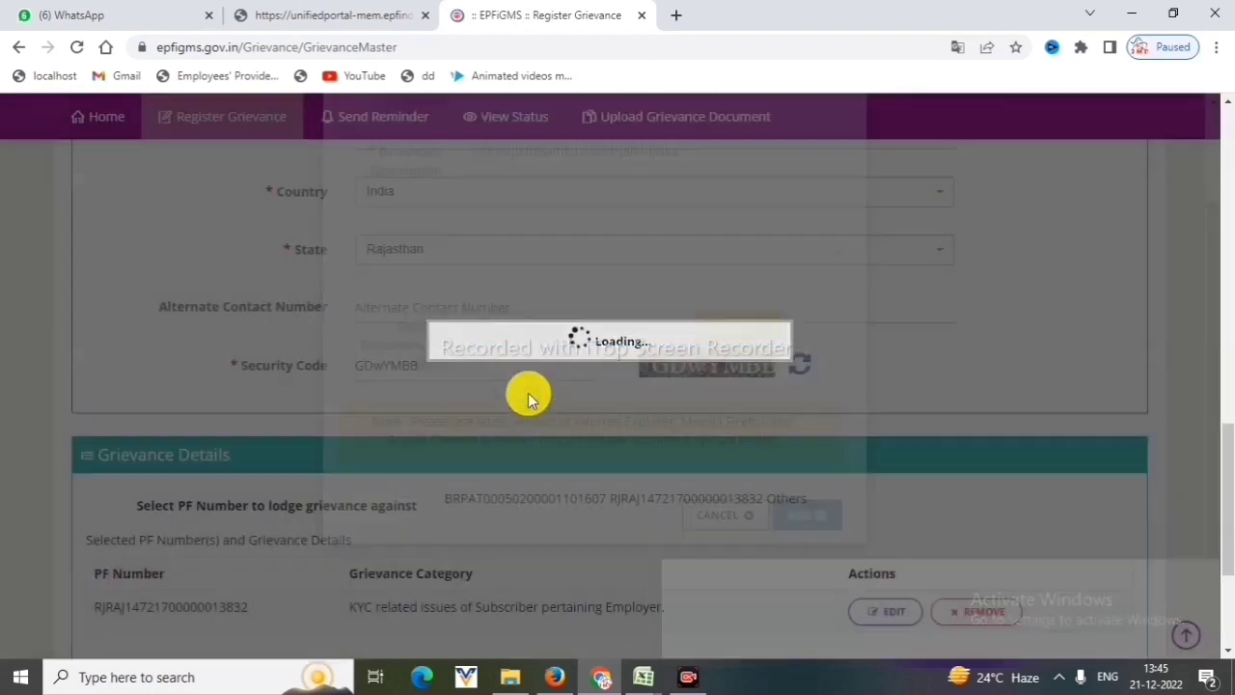
scroll(673, 445, down, 2)
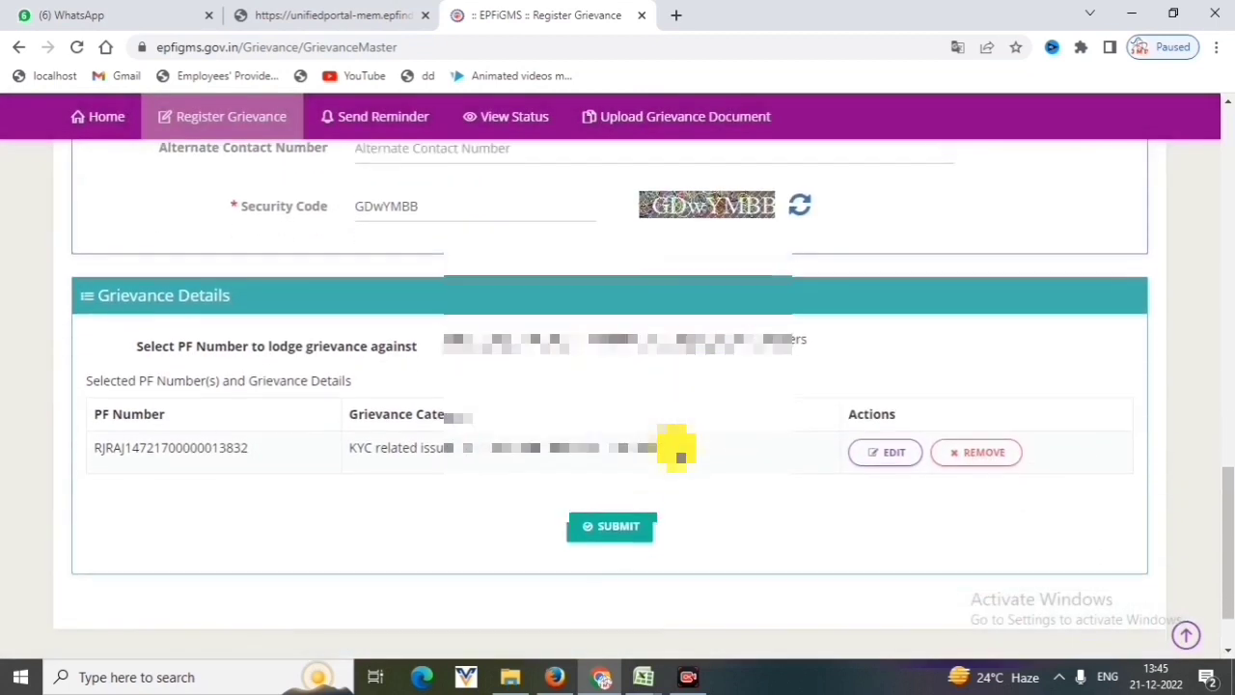